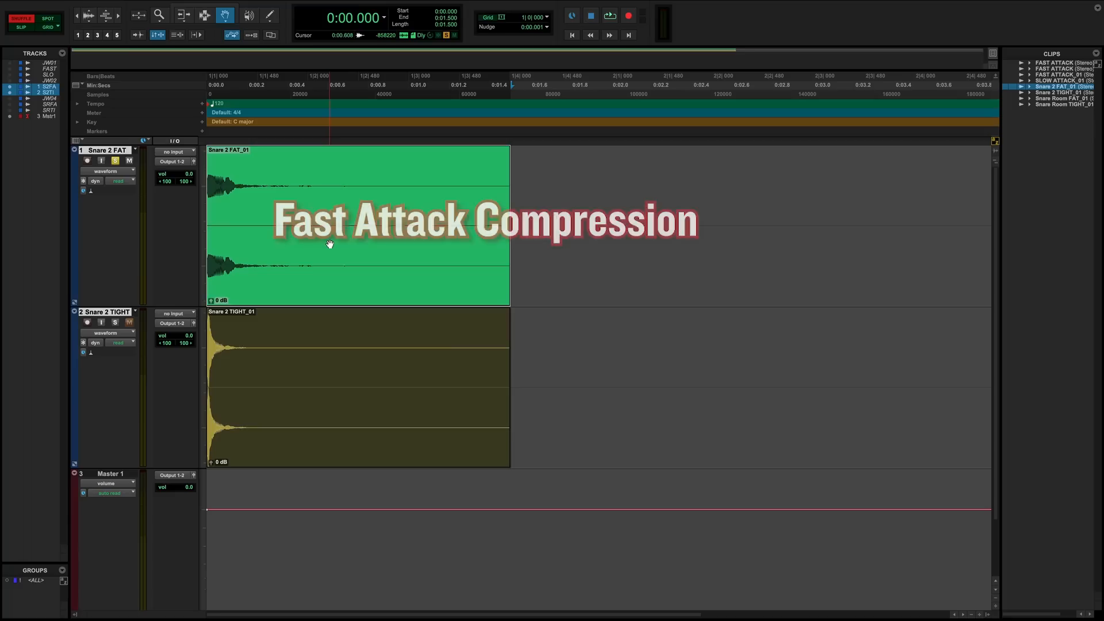
Step: Play the snare loop and alternate solo between Snare 2 FAT and Snare 2 TIGHT to compare fast and slow attack compression
{"action": "key", "text": "space"}
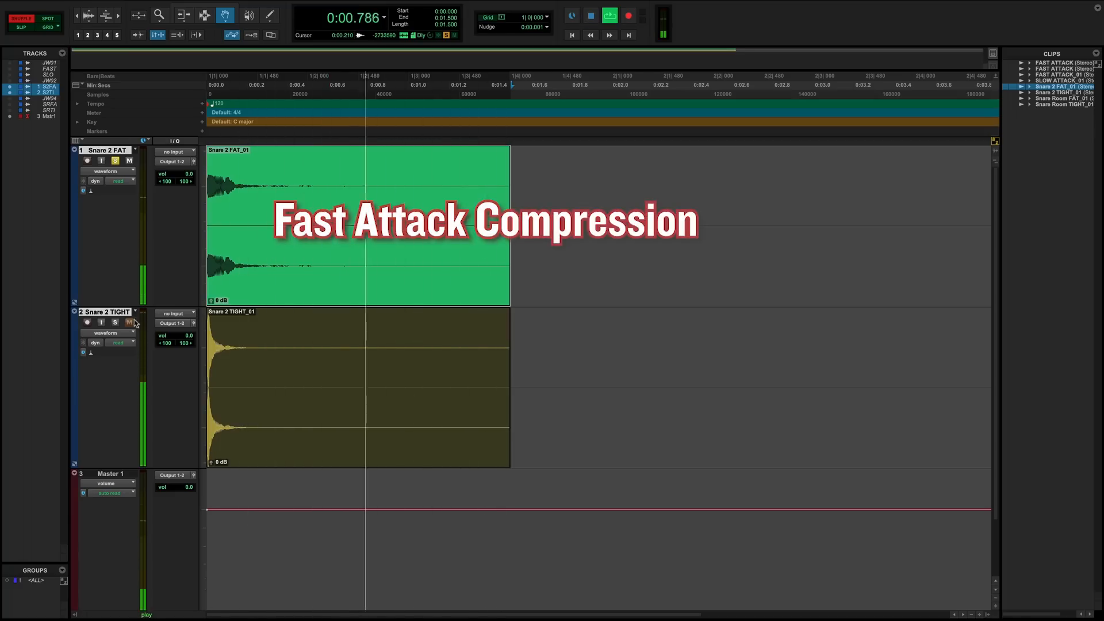
{"action": "left_click", "coordinate": [115, 323]}
{"action": "left_click", "coordinate": [247, 357]}
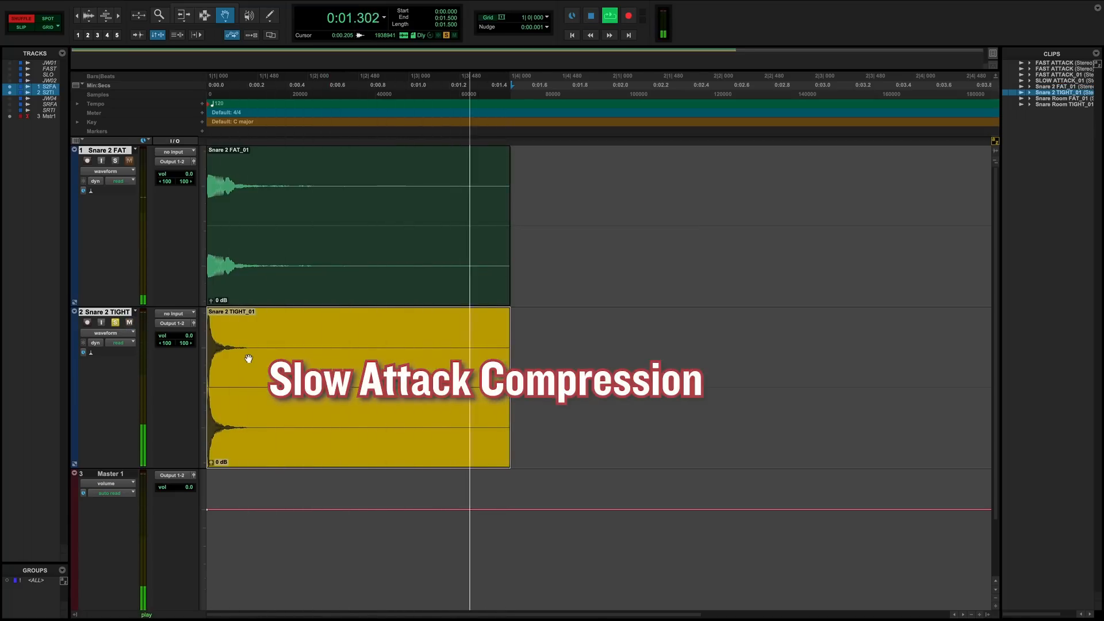
{"action": "left_click", "coordinate": [116, 162]}
{"action": "left_click", "coordinate": [274, 185]}
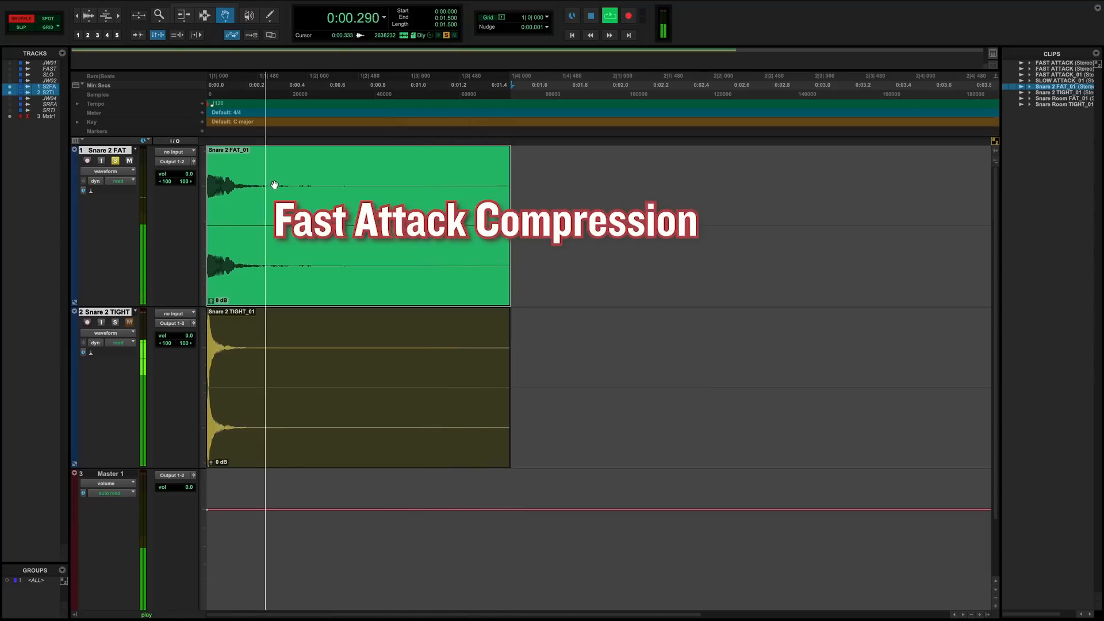
{"action": "left_click", "coordinate": [115, 322]}
{"action": "left_click", "coordinate": [241, 357]}
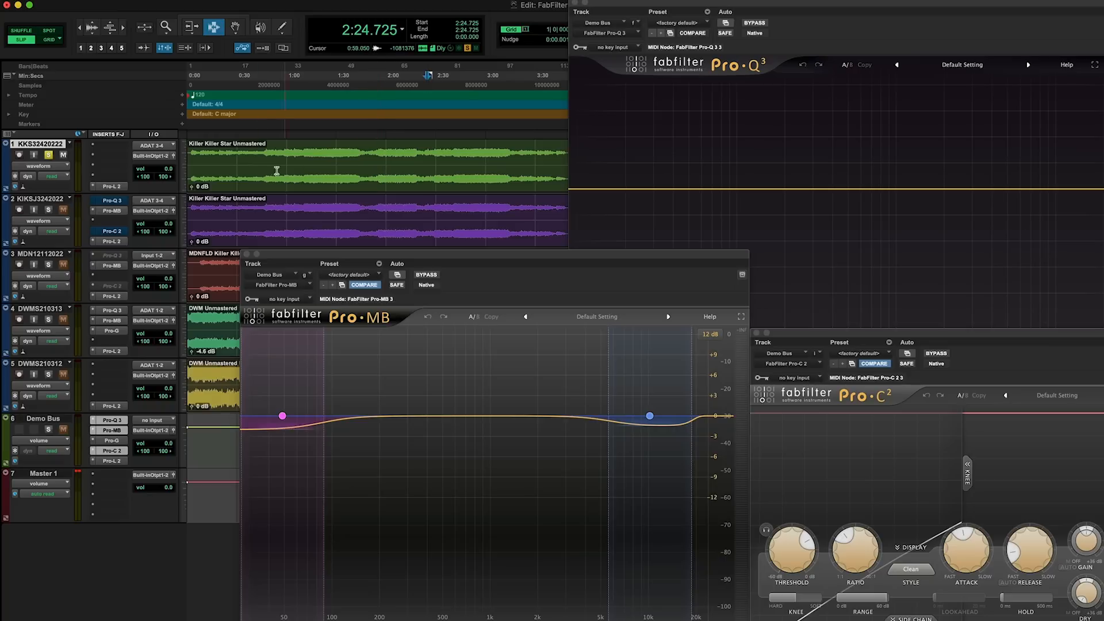
Step: Place the edit cursor at 1:17.482, show the low band's controls in the Demo Bus Pro-MB, and close all open plug-in windows
{"action": "left_click", "coordinate": [313, 169]}
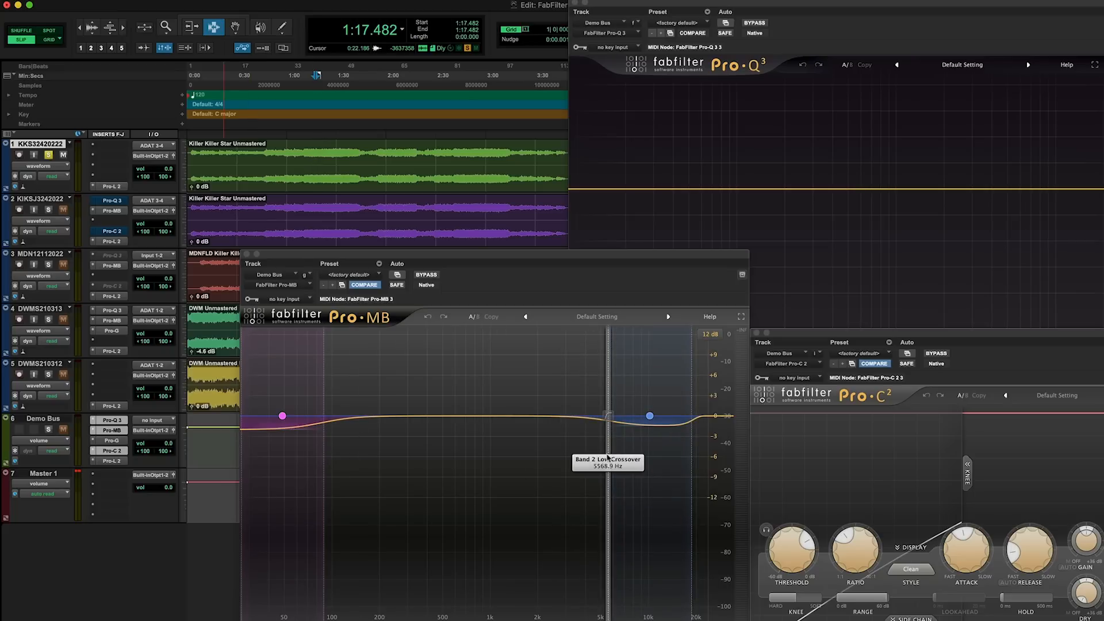
{"action": "left_click", "coordinate": [302, 442]}
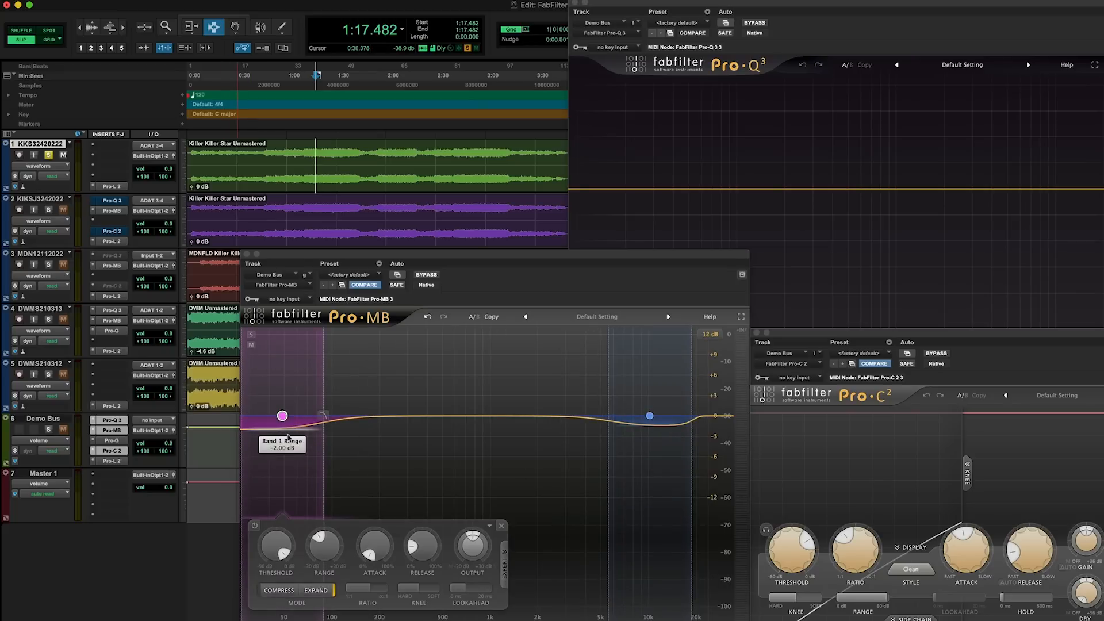
{"action": "left_click", "coordinate": [248, 254], "text": "alt"}
Step: Audition the unmastered mix on the first track from 1:55.370 and again from 1:10.997
{"action": "left_click", "coordinate": [378, 167]}
{"action": "key", "text": "space"}
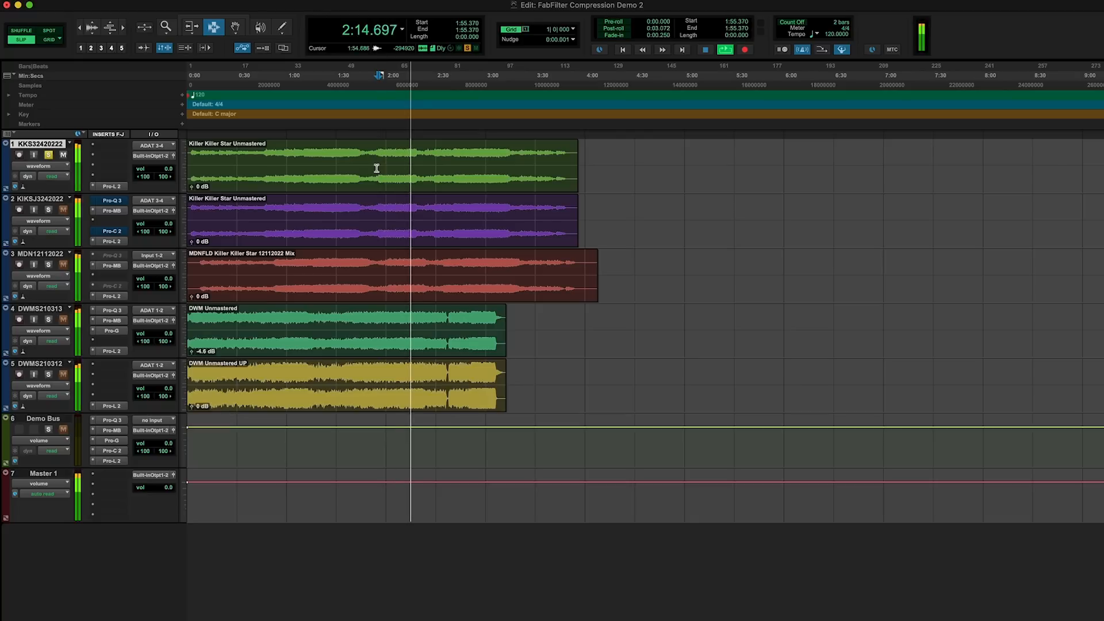
{"action": "key", "text": "space"}
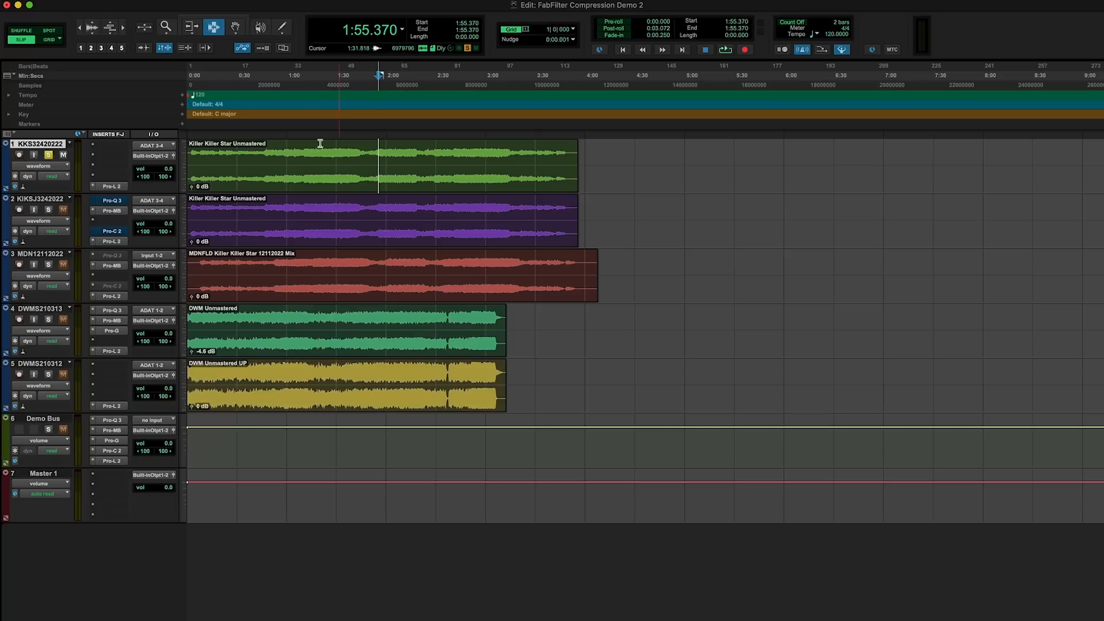
{"action": "left_click", "coordinate": [304, 160]}
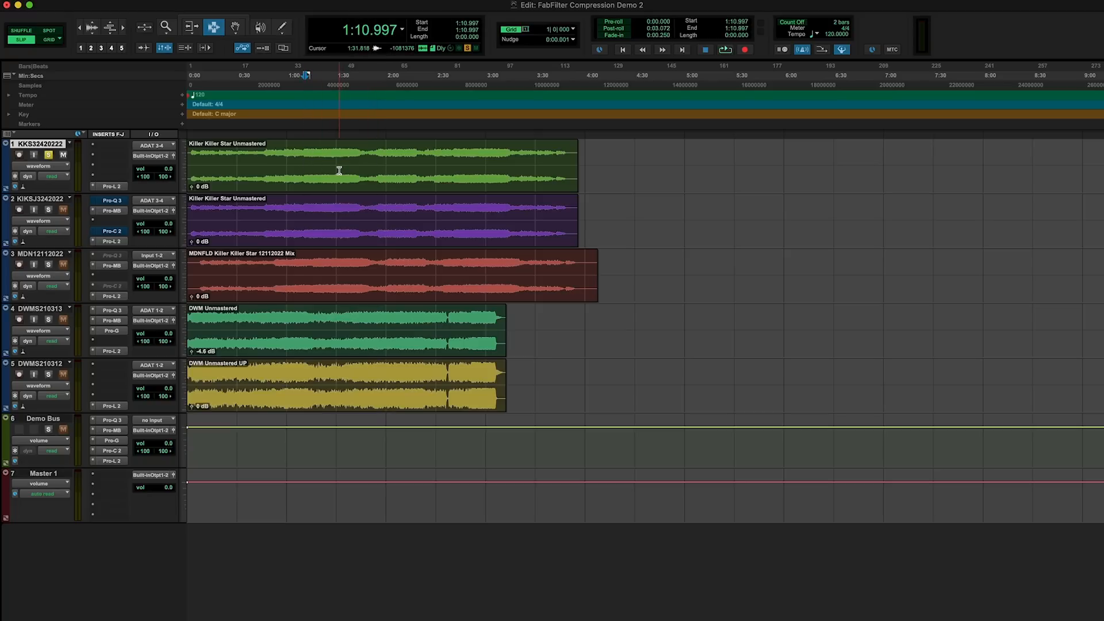
{"action": "key", "text": "space"}
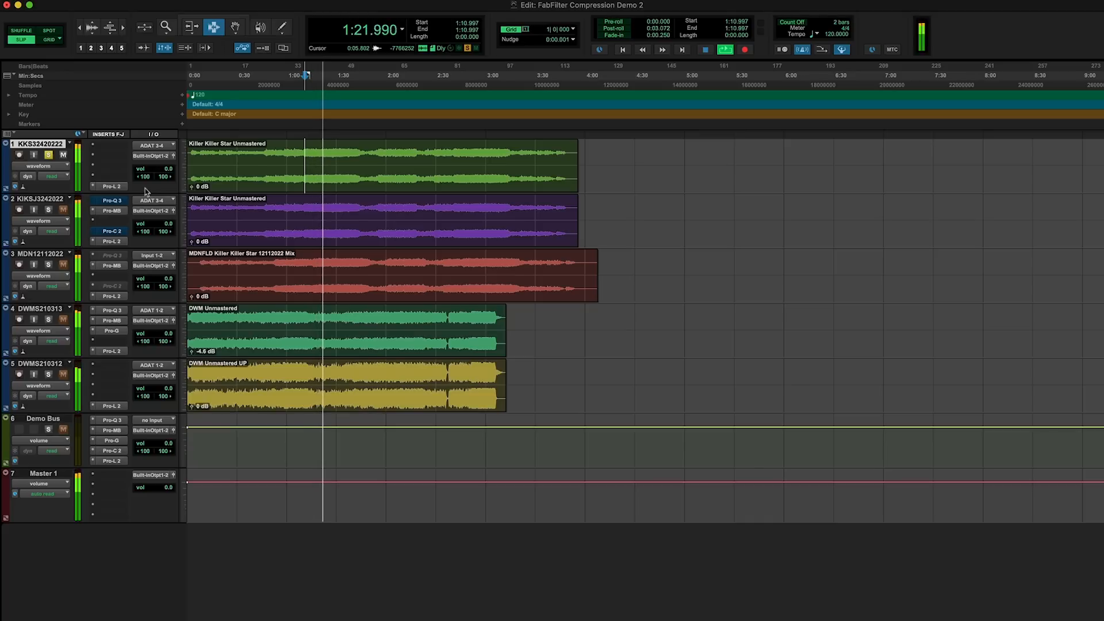
{"action": "key", "text": "space"}
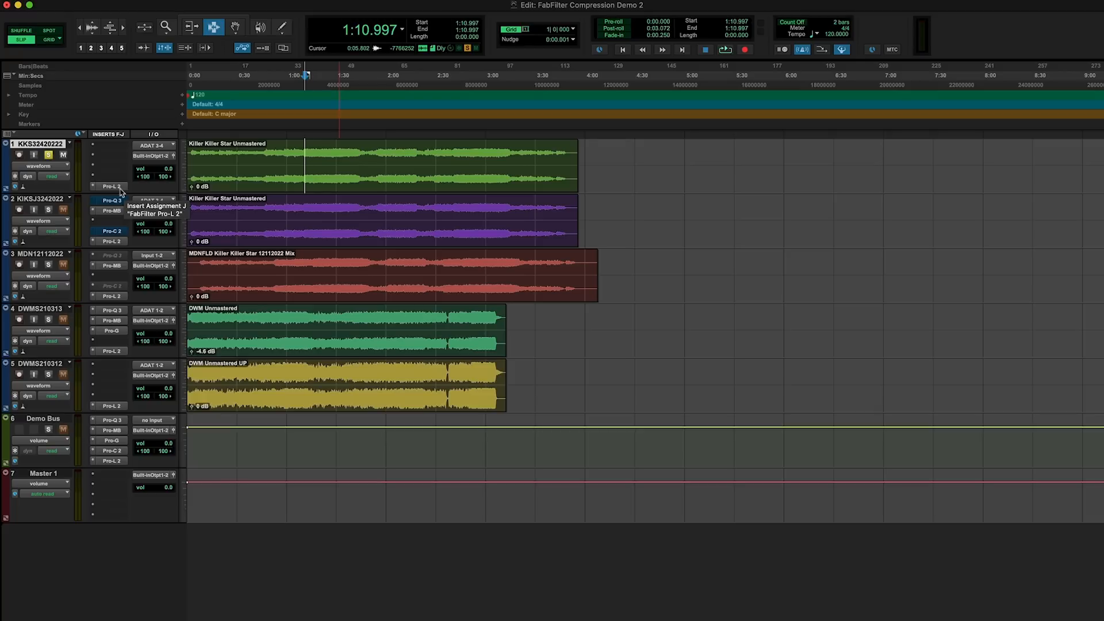
Step: Open Pro-L 2 on the first track, monitor its limiting and loudness during playback, and close its window
{"action": "left_click", "coordinate": [111, 186]}
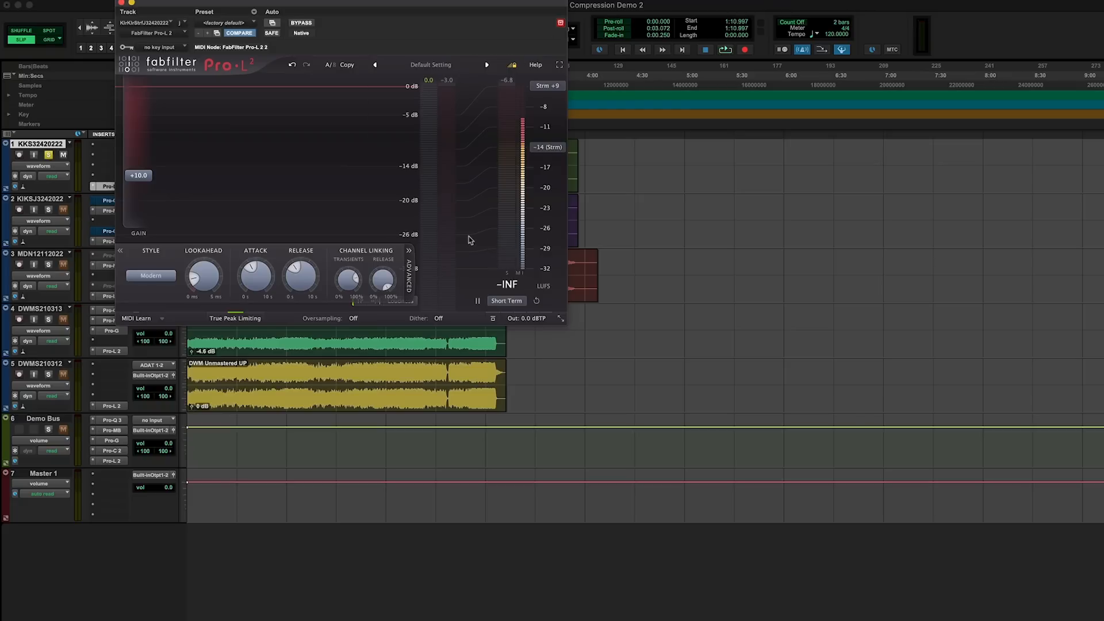
{"action": "key", "text": "space"}
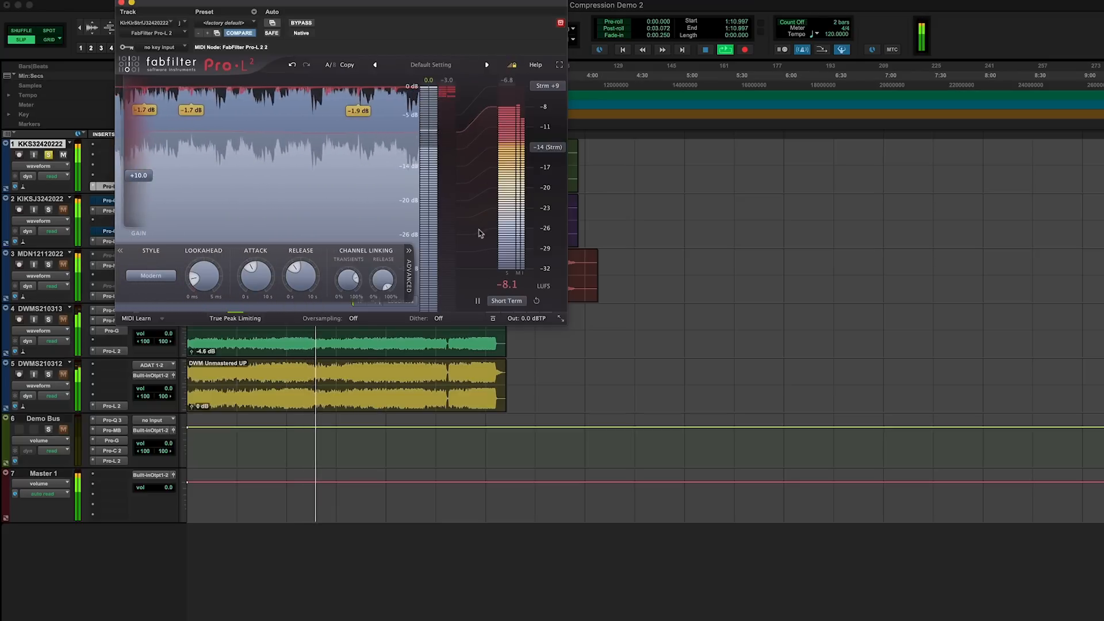
{"action": "key", "text": "space"}
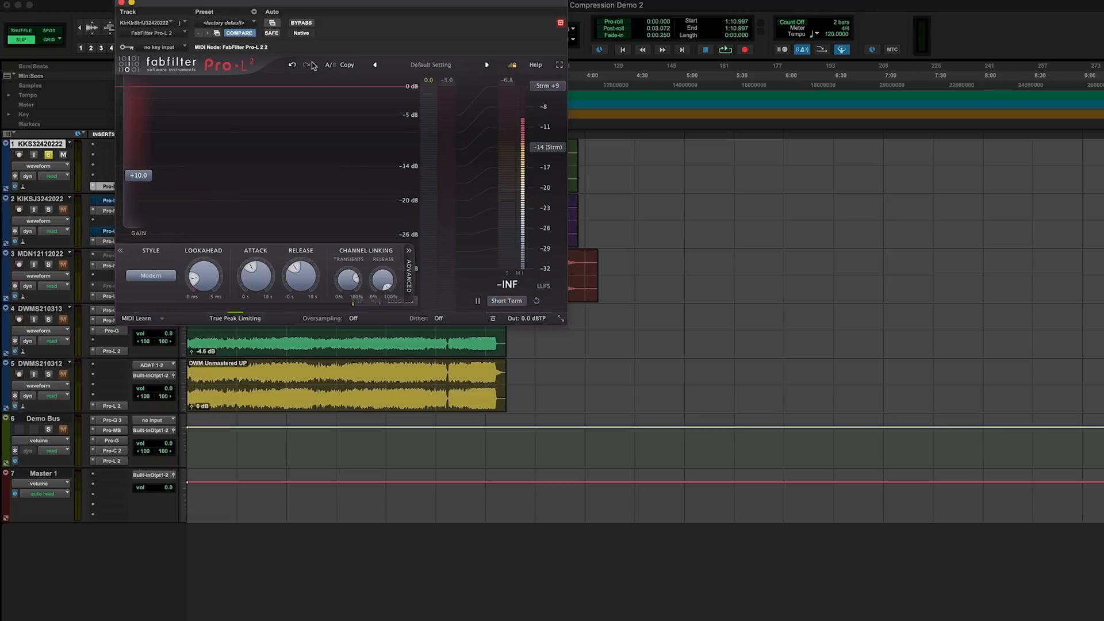
{"action": "key", "text": "super+w"}
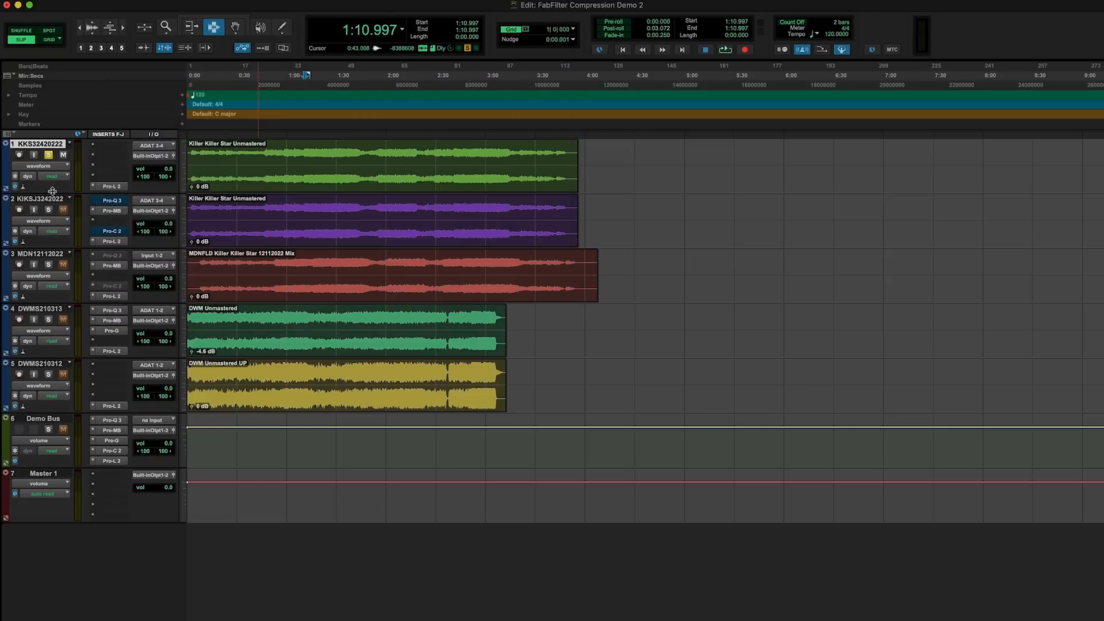
Step: Solo the second track and open its Pro-MB to examine the settings of the low and high bands
{"action": "left_click", "coordinate": [50, 210]}
{"action": "left_click", "coordinate": [112, 211]}
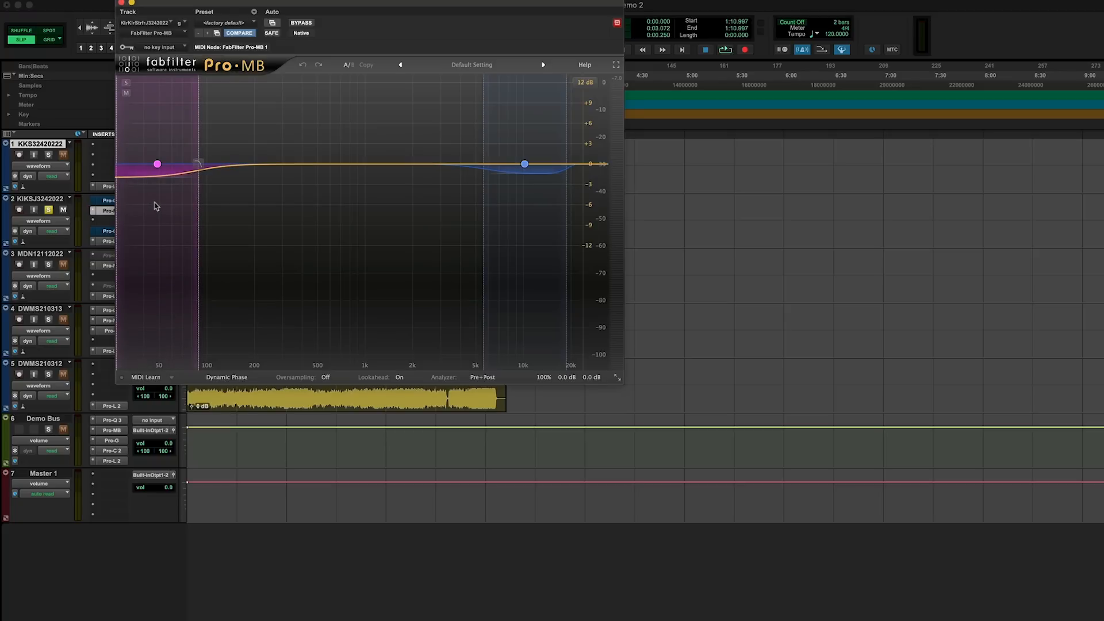
{"action": "mouse_move", "coordinate": [158, 176]}
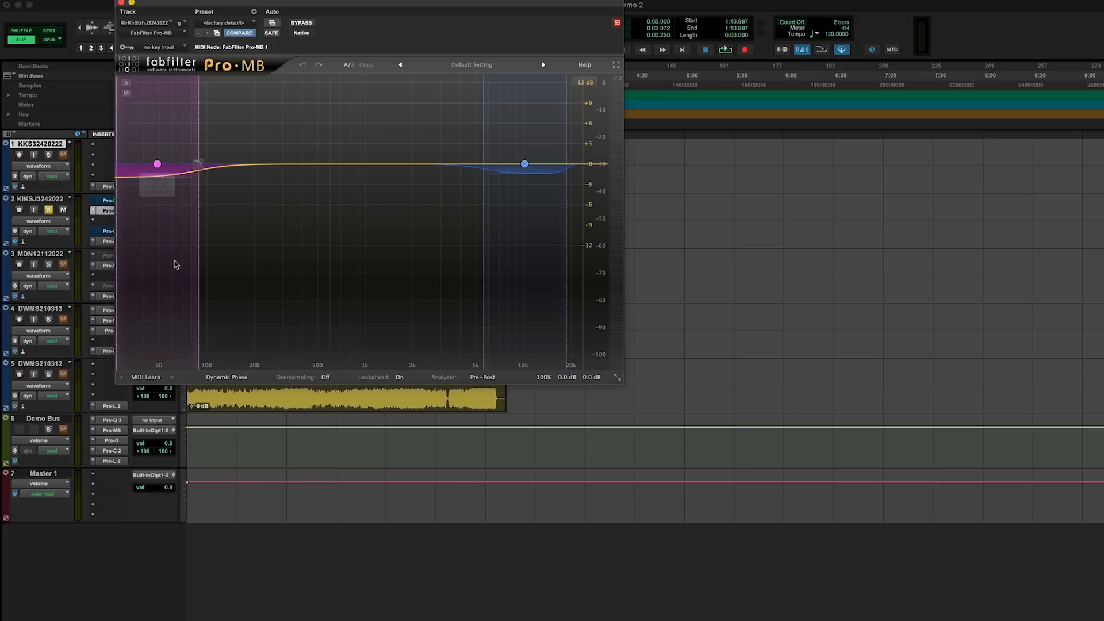
{"action": "mouse_move", "coordinate": [194, 183]}
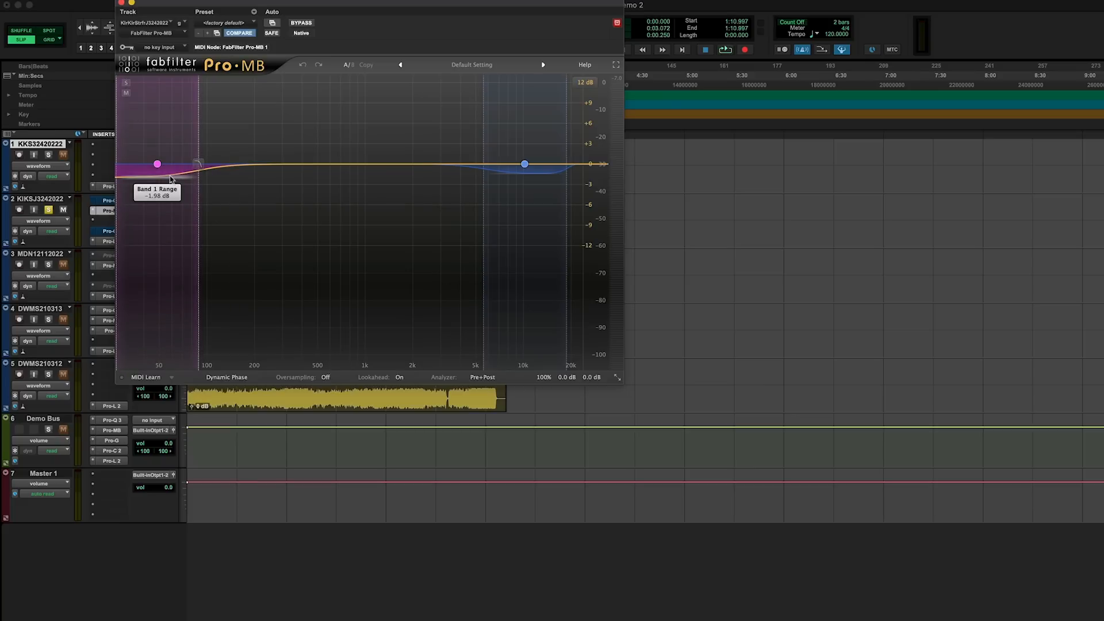
{"action": "left_click", "coordinate": [171, 168]}
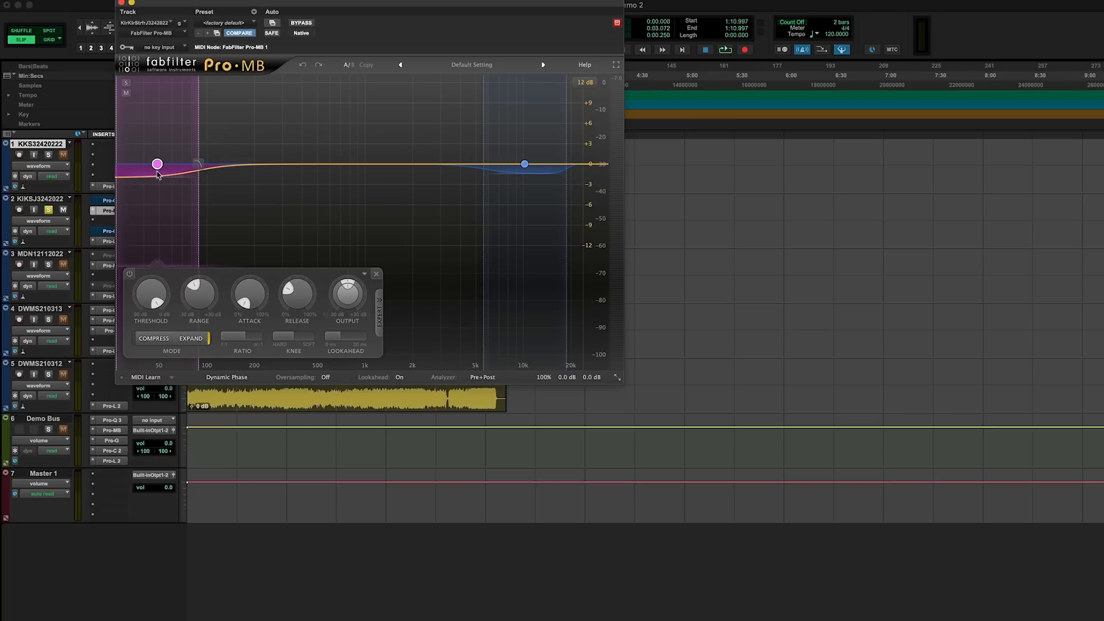
{"action": "left_click", "coordinate": [525, 173]}
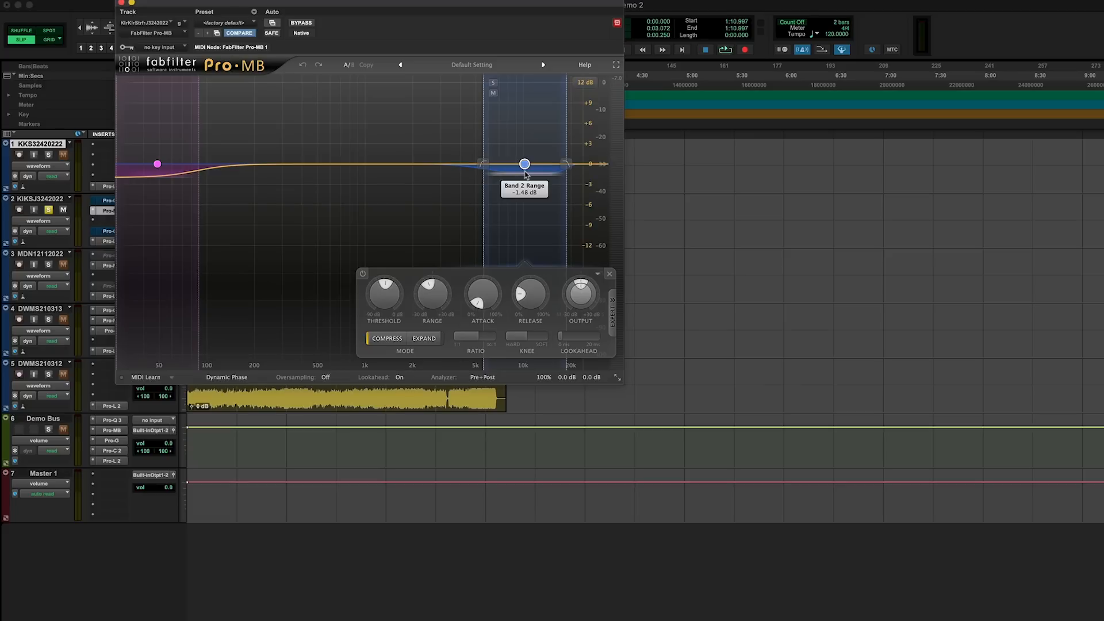
Step: Move the Pro-MB window clear of the track controls and solo the first track
{"action": "left_click_drag", "start_coordinate": [435, 6], "coordinate": [959, 7]}
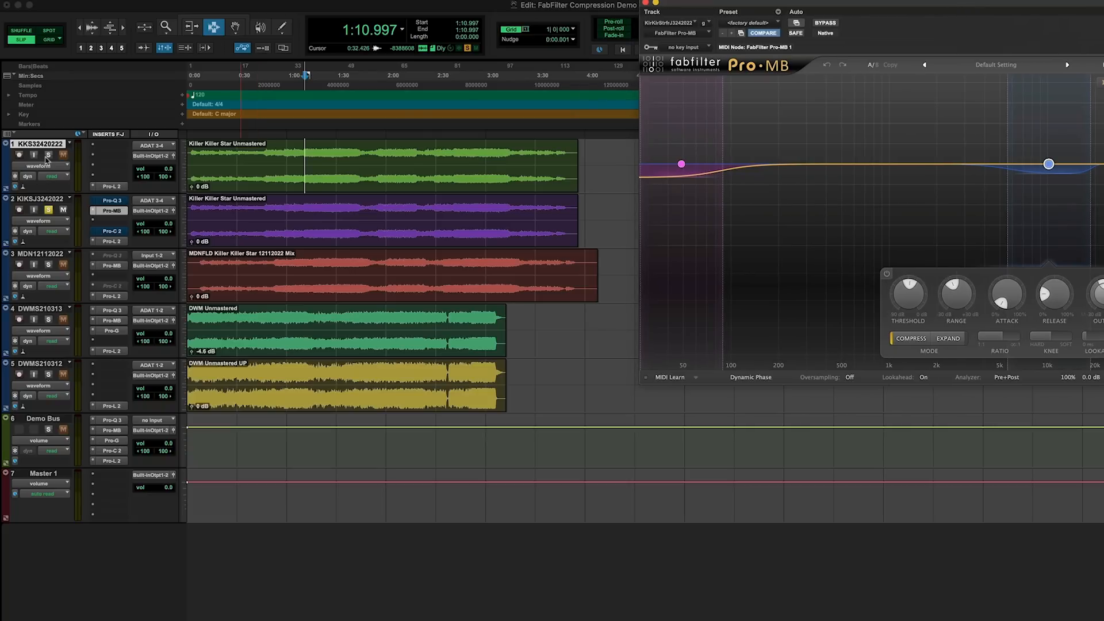
{"action": "left_click", "coordinate": [48, 154]}
{"action": "left_click", "coordinate": [49, 211]}
{"action": "left_click", "coordinate": [48, 156]}
{"action": "left_click", "coordinate": [49, 210]}
{"action": "left_click", "coordinate": [49, 155]}
Step: Play from 1:10.997 while alternating solo between the first two tracks to compare the bypassed mix with multiband compression, and stop playback
{"action": "key", "text": "space"}
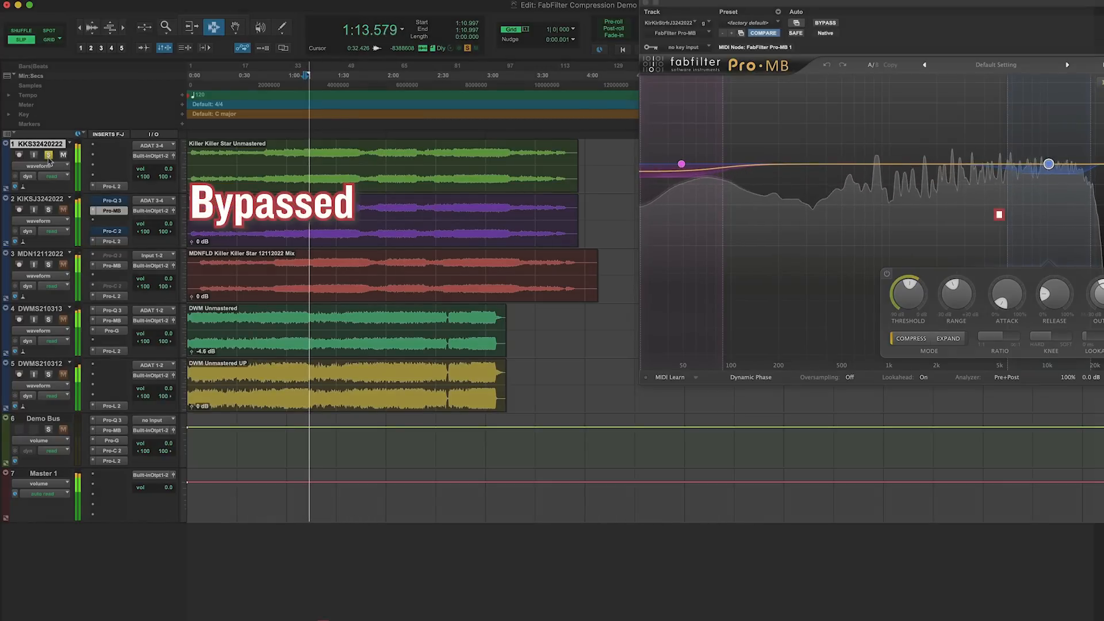
{"action": "left_click", "coordinate": [48, 210]}
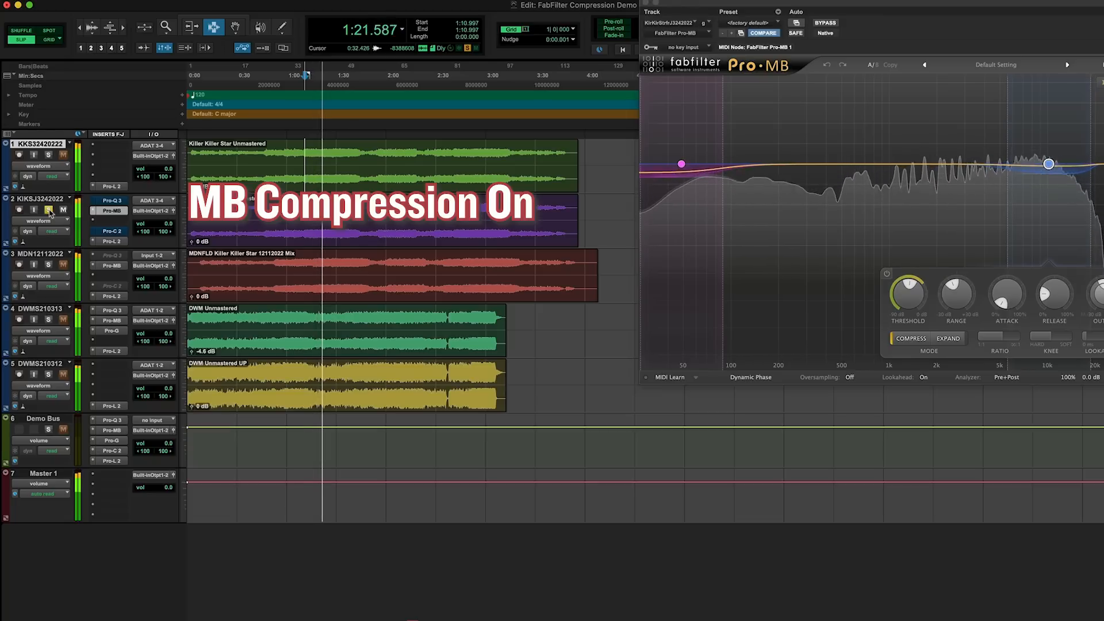
{"action": "left_click", "coordinate": [48, 155]}
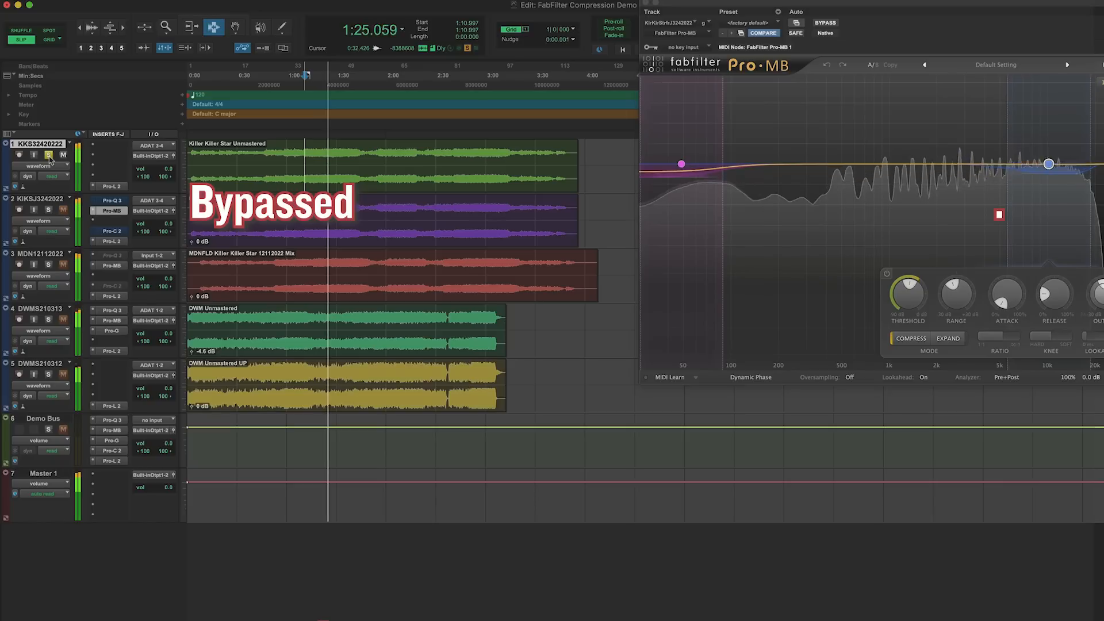
{"action": "left_click", "coordinate": [48, 211]}
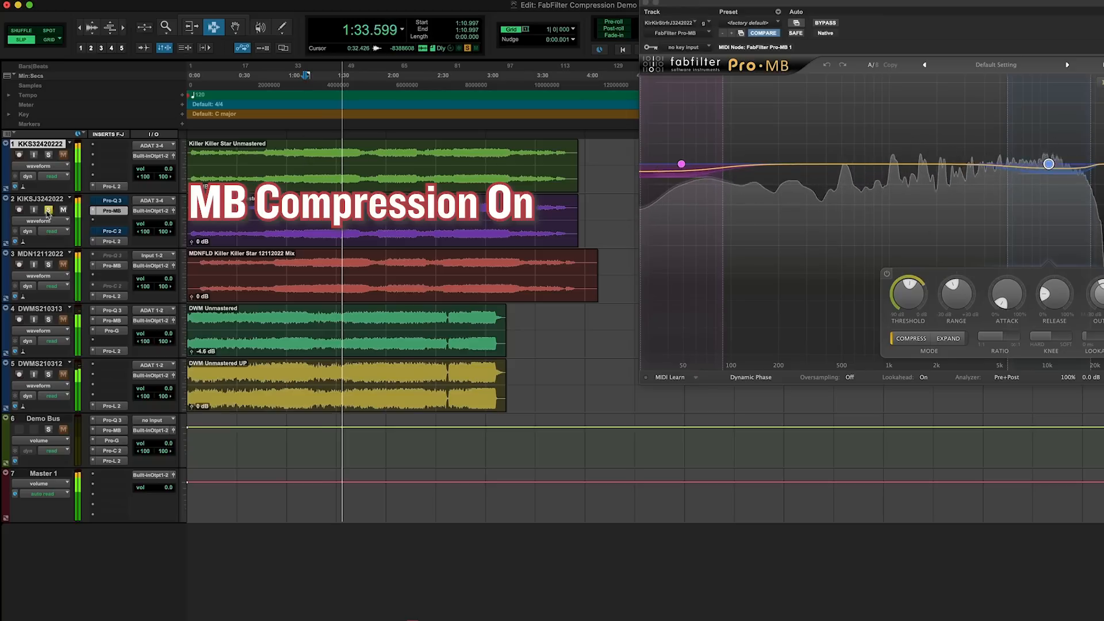
{"action": "left_click", "coordinate": [48, 156]}
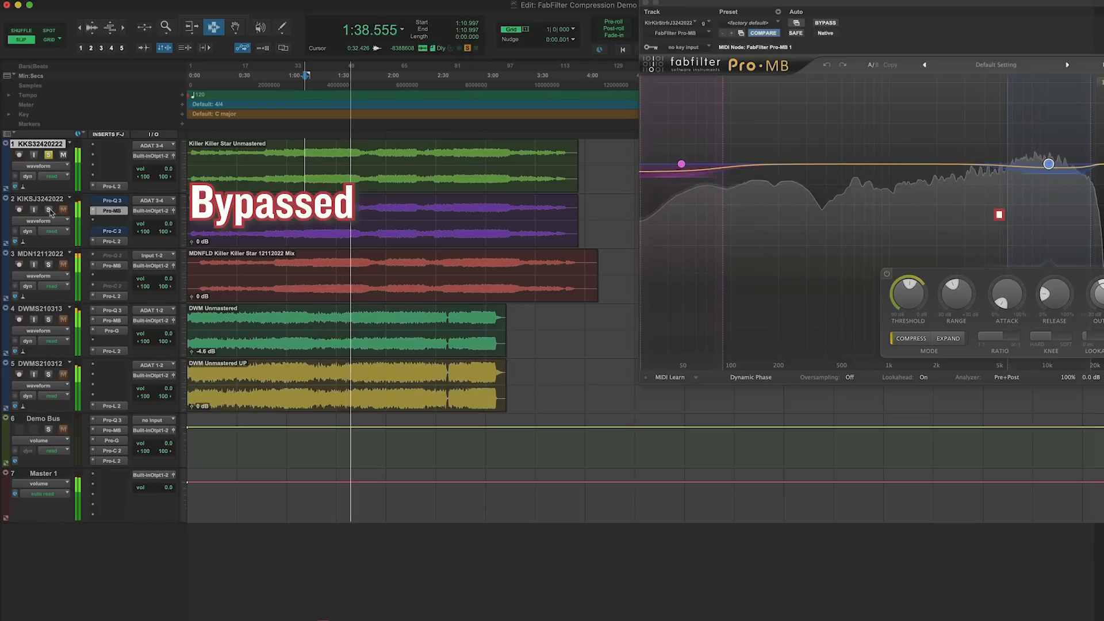
{"action": "left_click", "coordinate": [49, 211]}
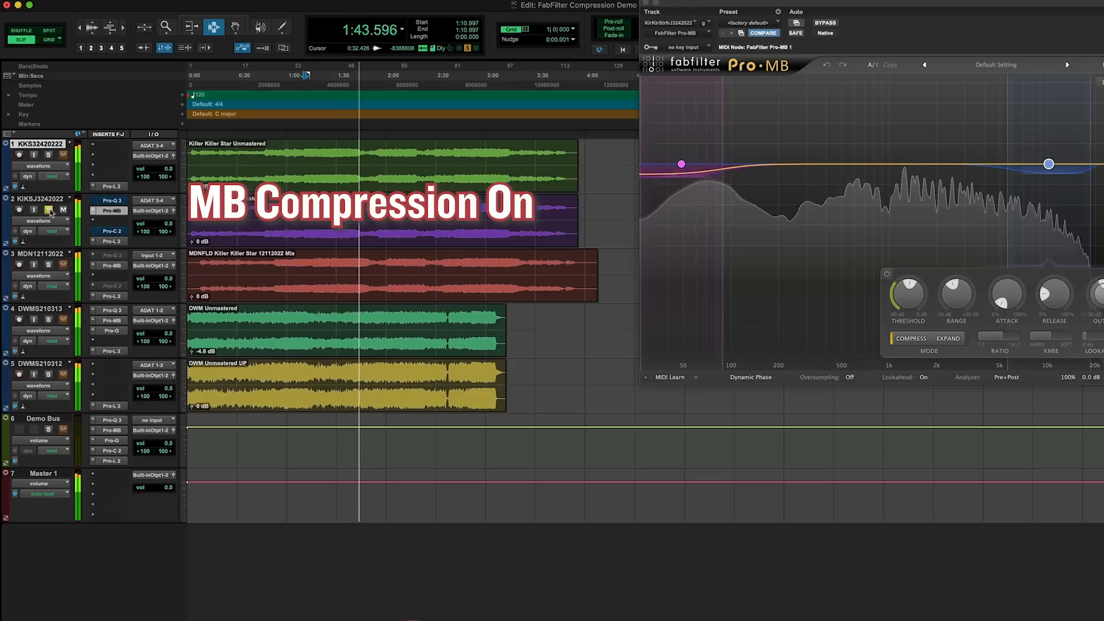
{"action": "key", "text": "space"}
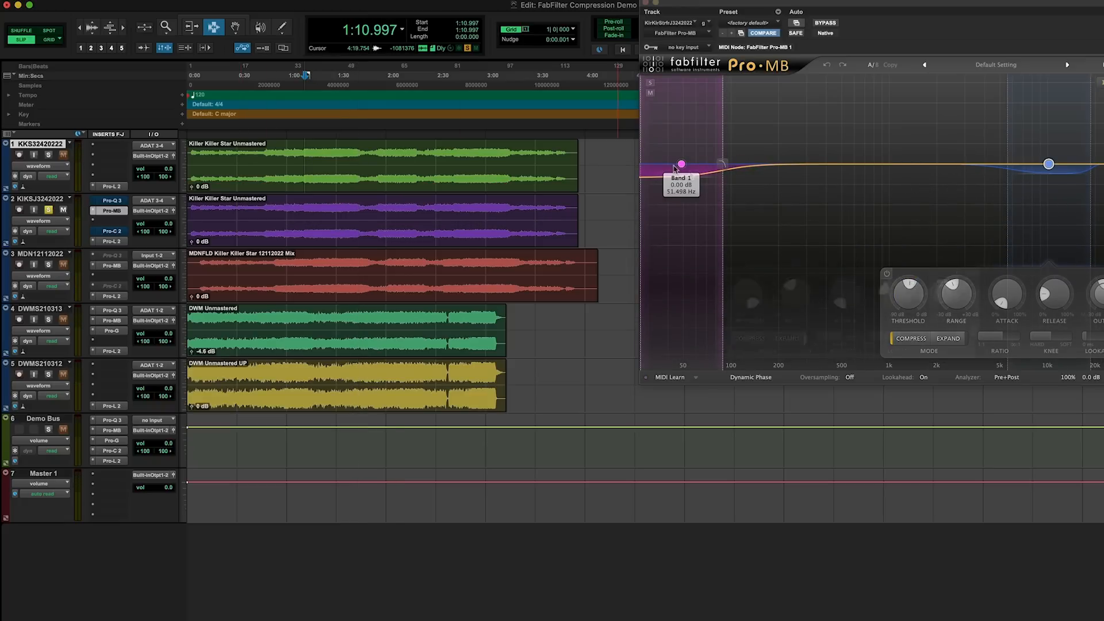
Step: Show the low band's controls in the second track's Pro-MB and check its range
{"action": "left_click", "coordinate": [682, 166]}
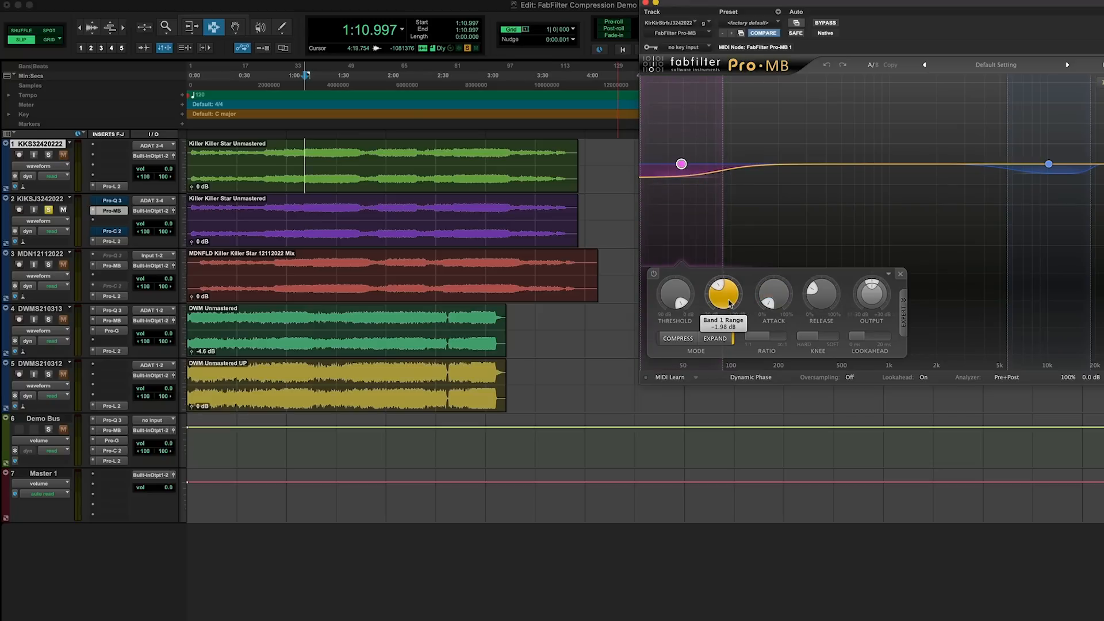
{"action": "mouse_move", "coordinate": [730, 303]}
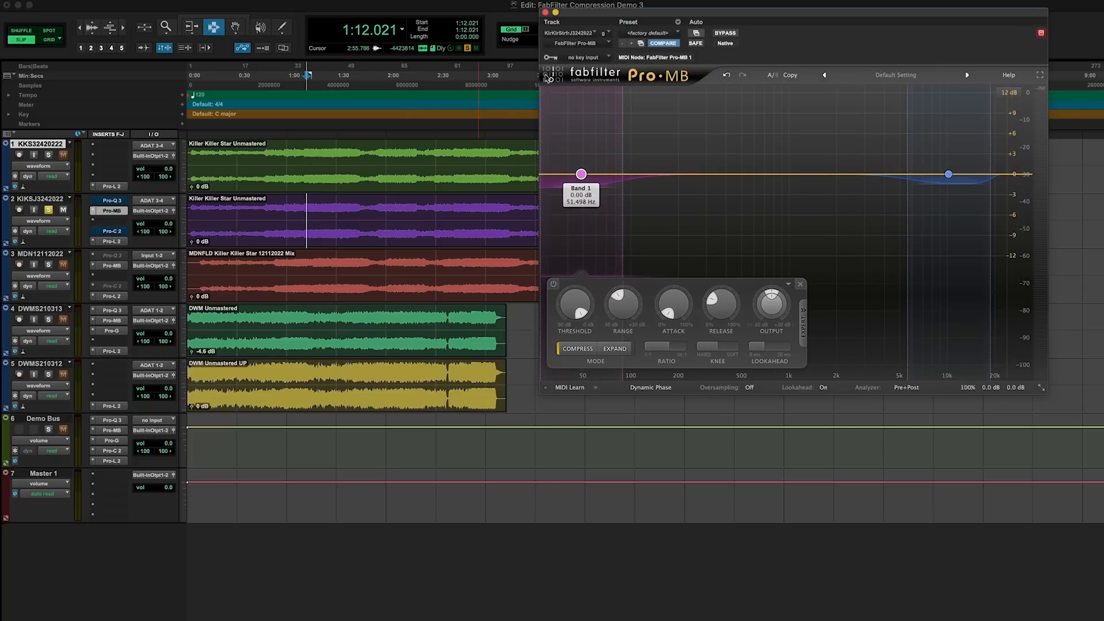
Step: Open Pro-Q 3 on the second track, activate it with Pro-MB bypassed, and inspect its EQ bands
{"action": "left_click", "coordinate": [114, 203]}
{"action": "left_click", "coordinate": [114, 203]}
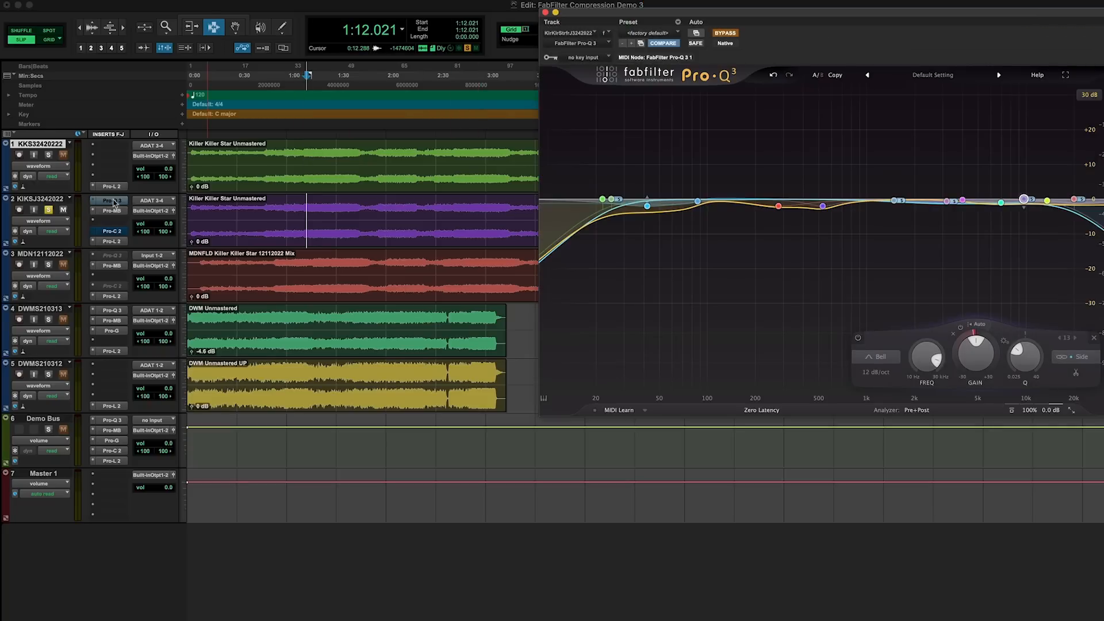
{"action": "left_click", "coordinate": [725, 33]}
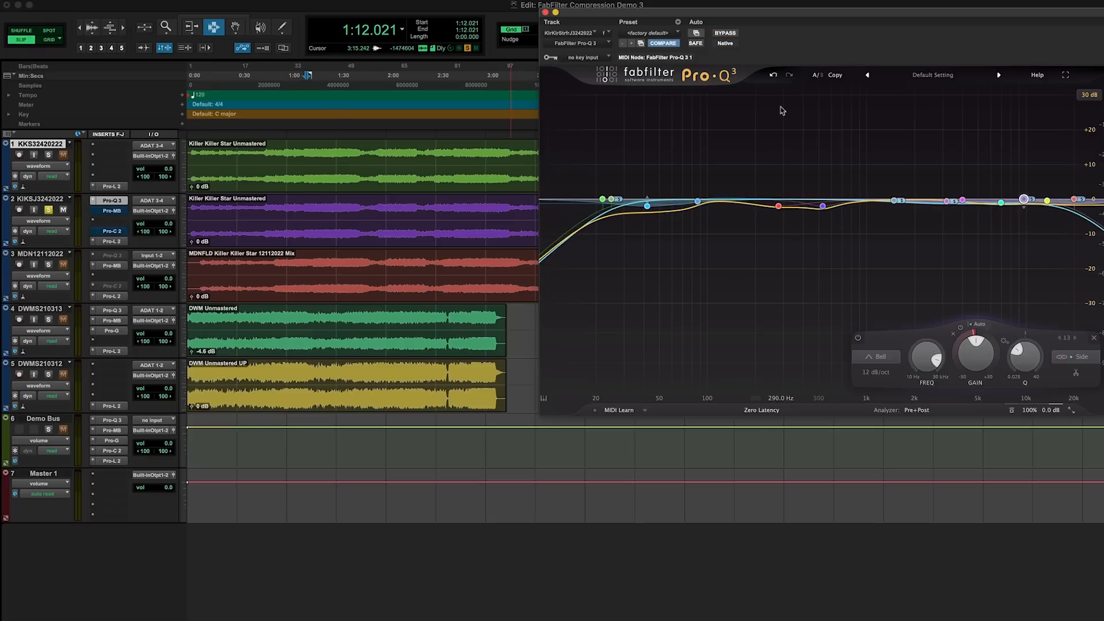
{"action": "mouse_move", "coordinate": [611, 198]}
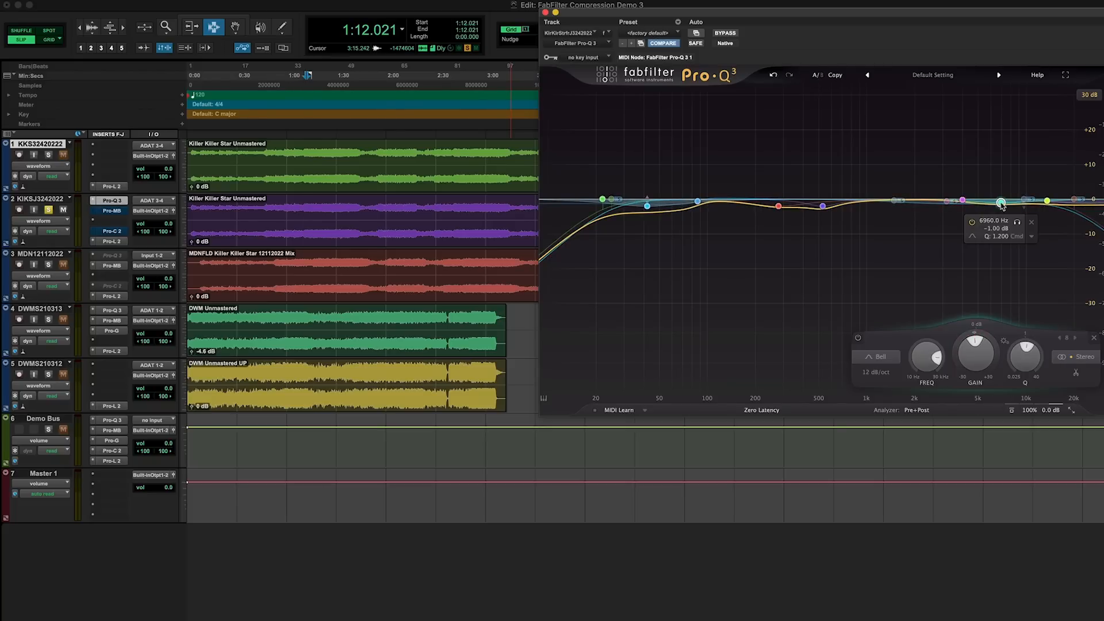
Step: Play from 1:12.021 with the first track soloed, switch solo to the second track to compare the dynamic EQ, and stop playback
{"action": "left_click", "coordinate": [49, 156]}
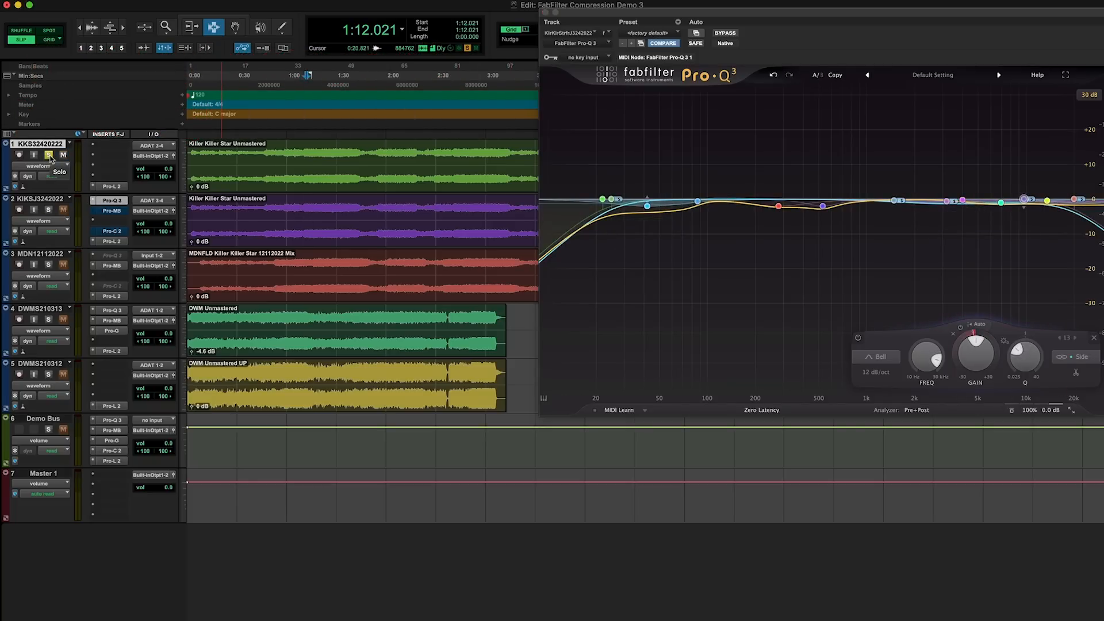
{"action": "key", "text": "space"}
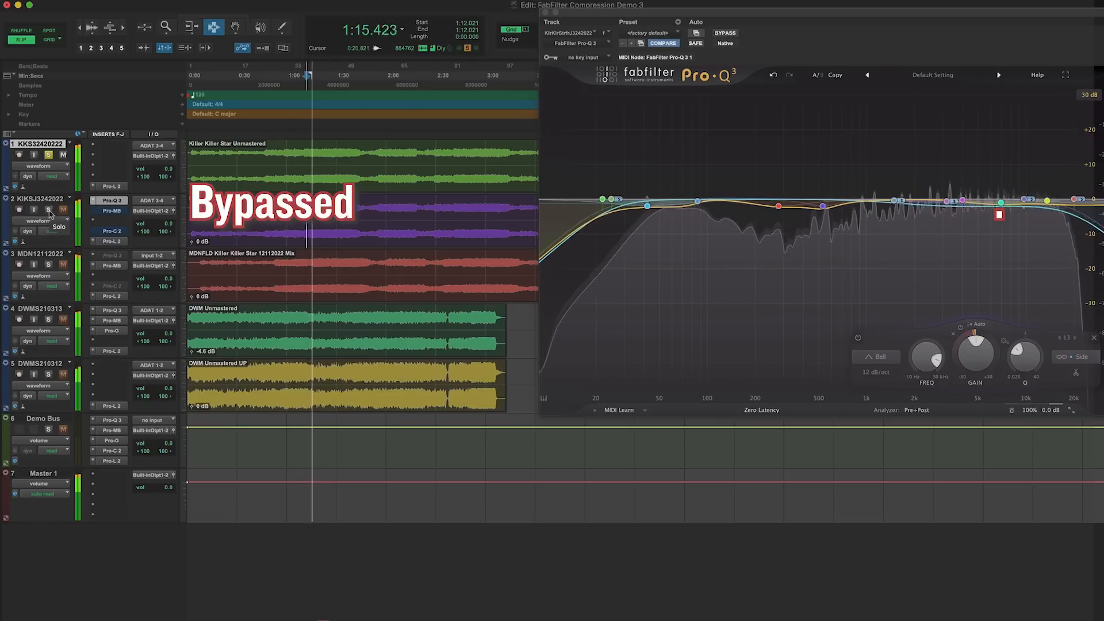
{"action": "left_click", "coordinate": [49, 211]}
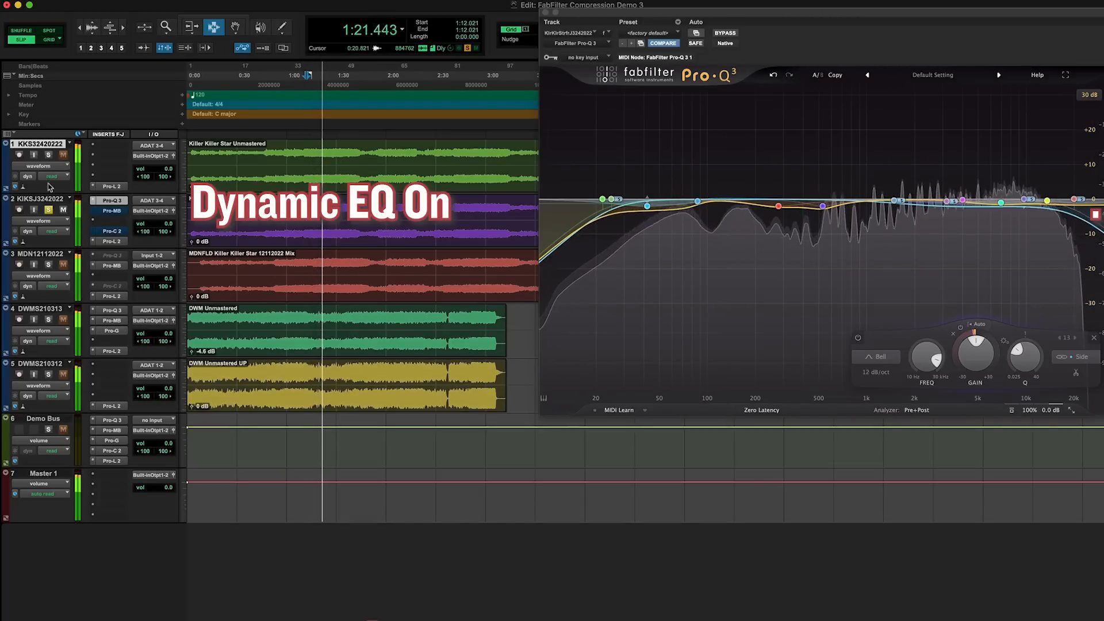
{"action": "key", "text": "space"}
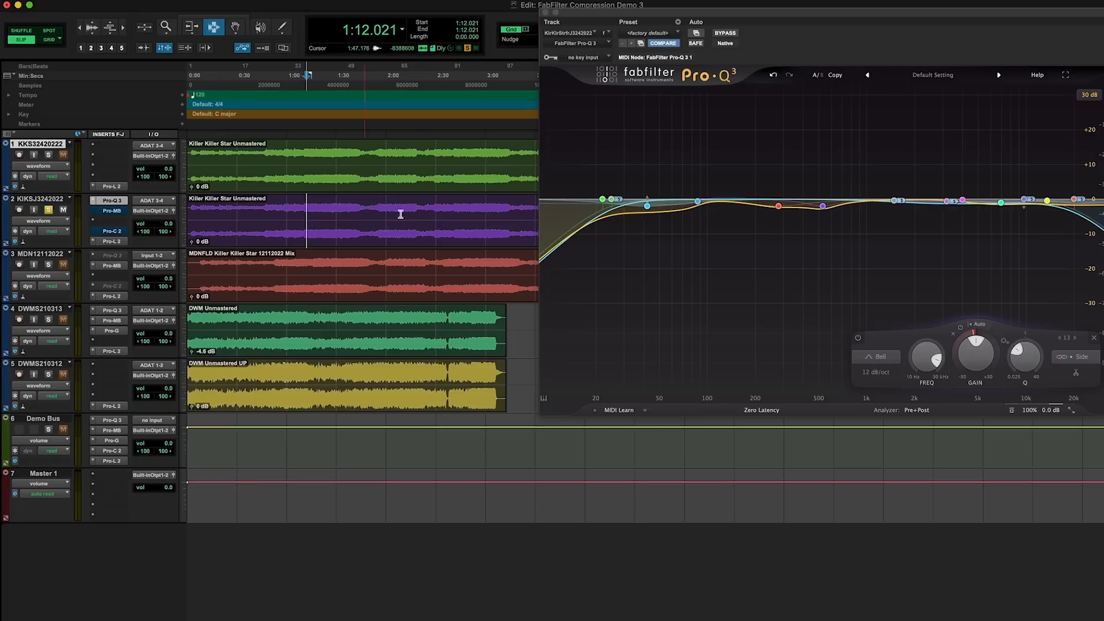
Step: Place the playhead at 1:55.712 on the second track and replace the Pro-Q 3 window with Pro-C 2, with Pro-MB reactivated
{"action": "left_click", "coordinate": [380, 219]}
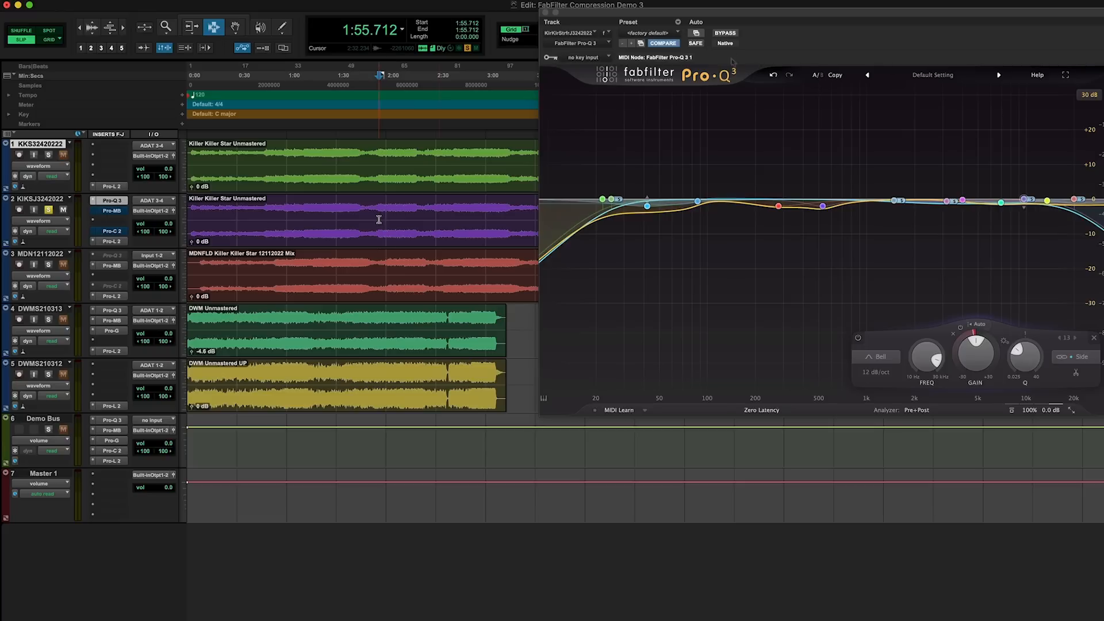
{"action": "left_click", "coordinate": [545, 12]}
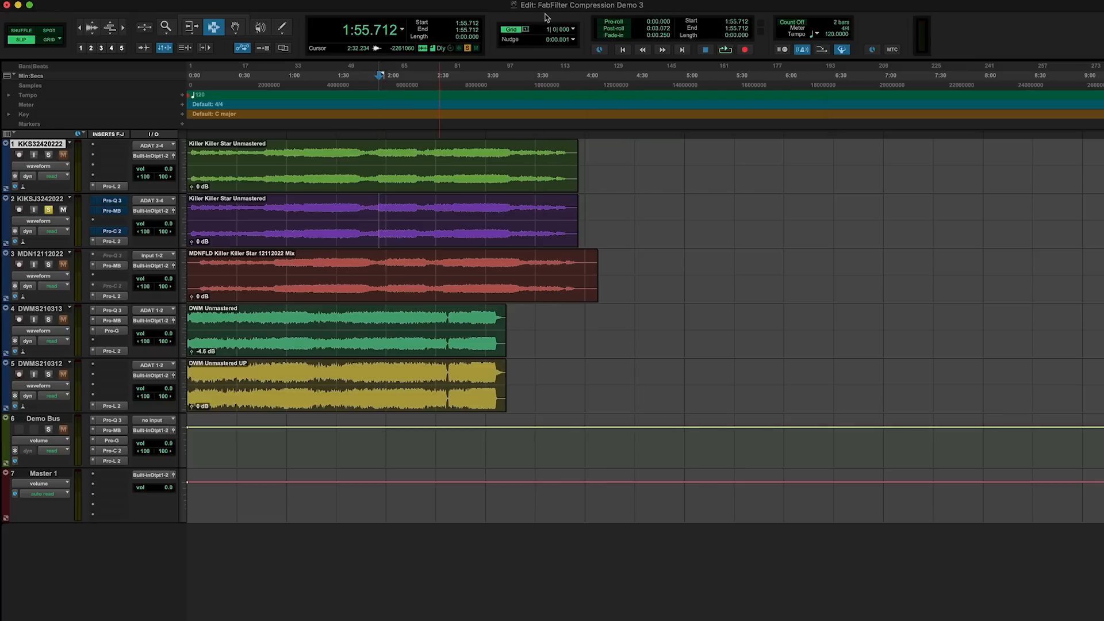
{"action": "left_click", "coordinate": [118, 214], "text": "super"}
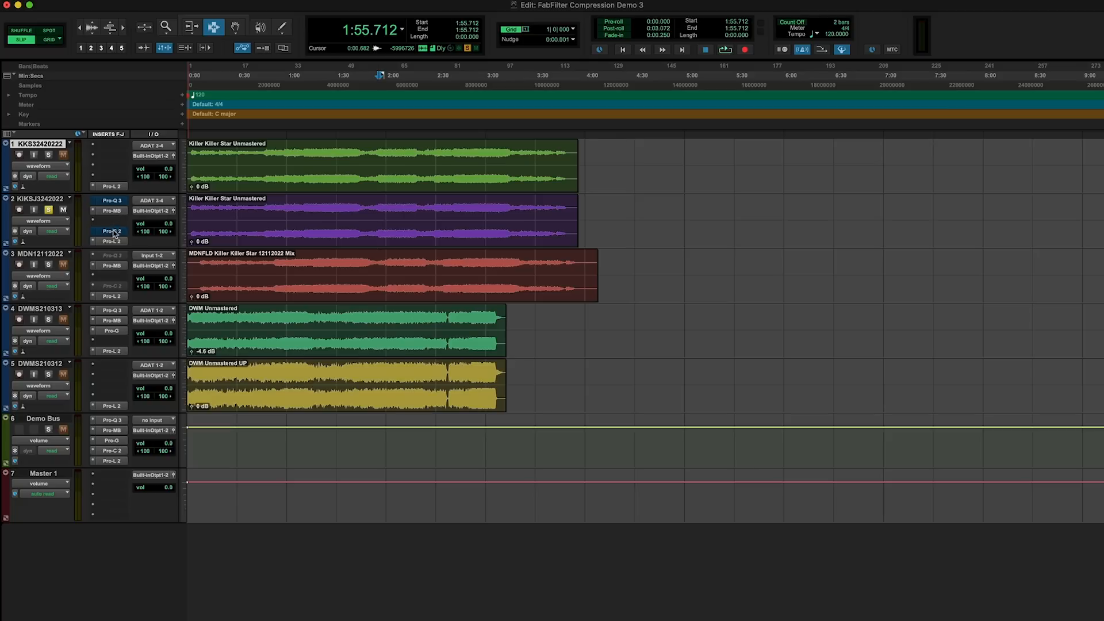
{"action": "left_click", "coordinate": [114, 231]}
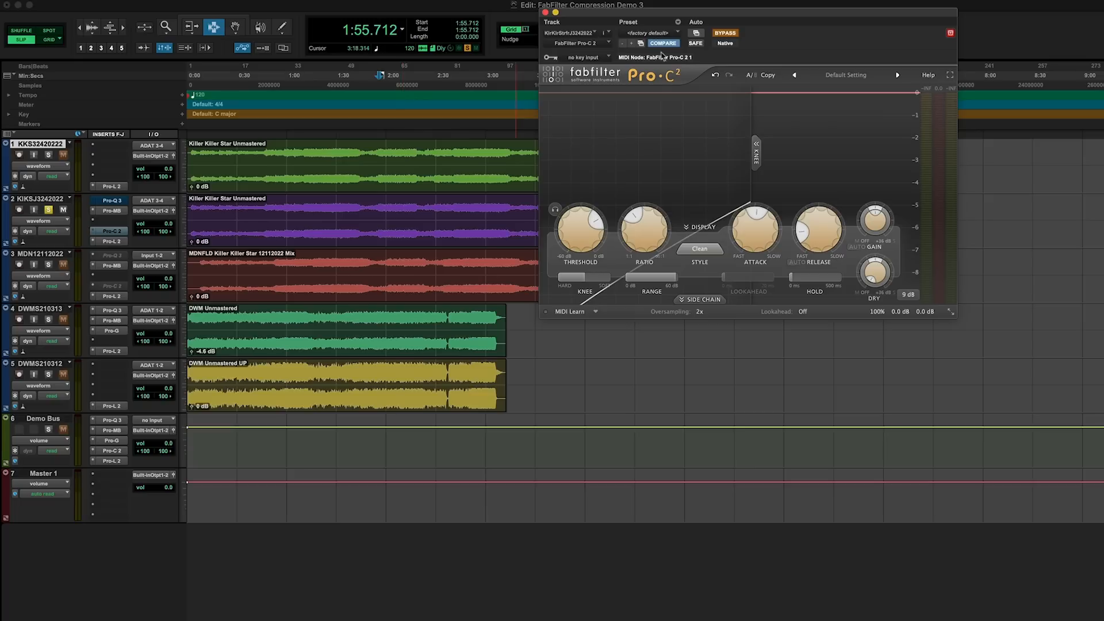
Step: Keep Pro-C 2 bypassed and play from 1:55.712, switching solo from the first to the second track to compare multiband compression
{"action": "left_click", "coordinate": [726, 33]}
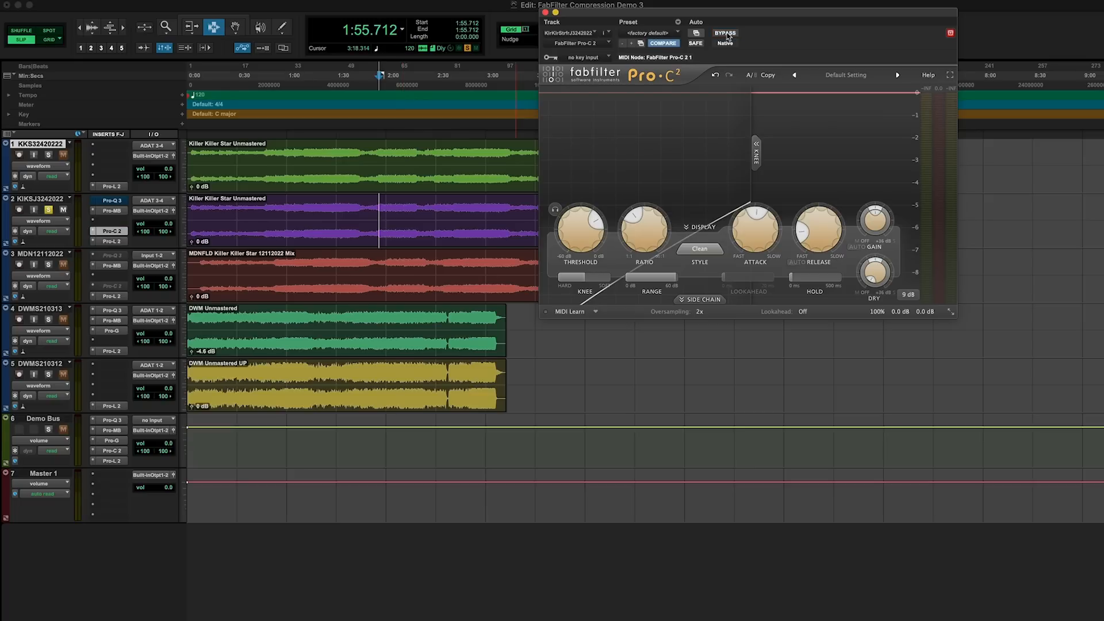
{"action": "left_click", "coordinate": [726, 33]}
{"action": "left_click", "coordinate": [50, 155]}
{"action": "key", "text": "space"}
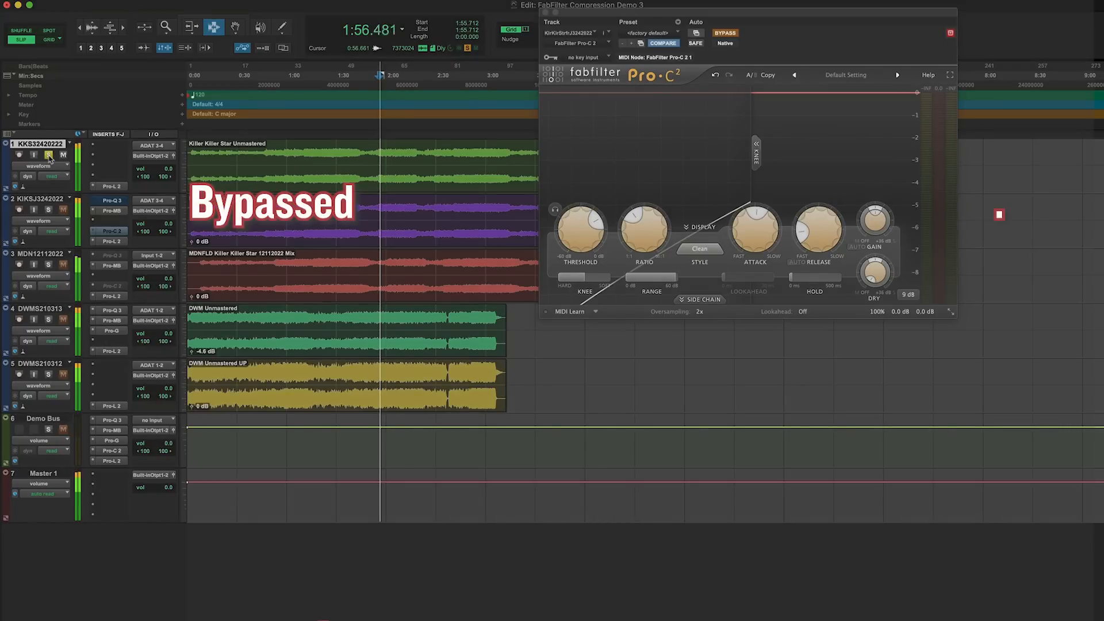
{"action": "left_click", "coordinate": [49, 211]}
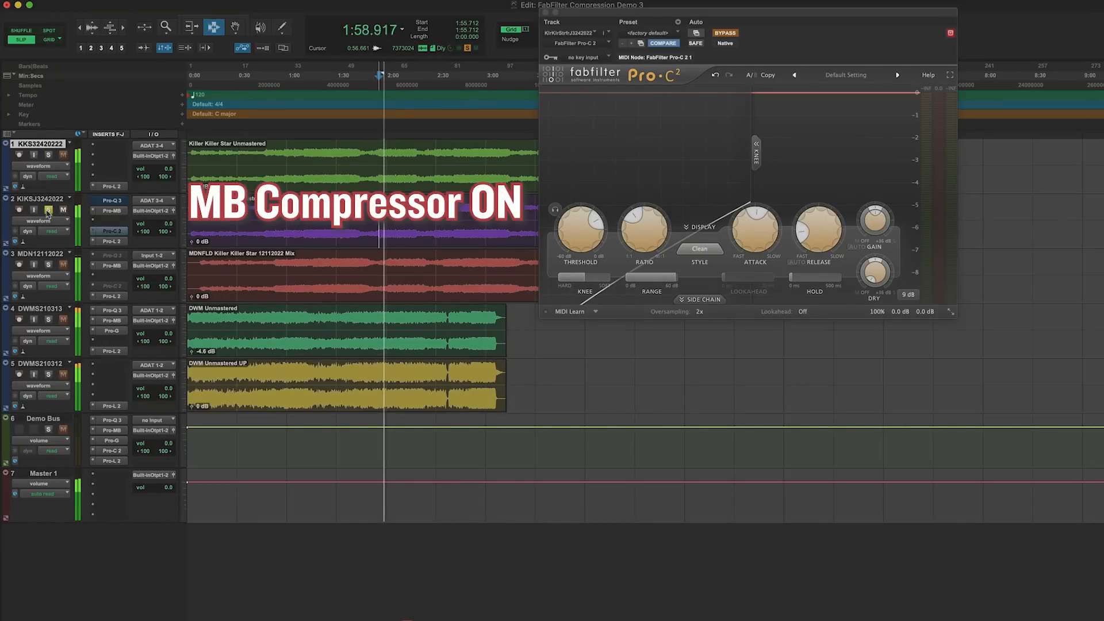
Step: Alternate the second track's Pro-C 2 between active and bypassed during playback to compare its compression, and stop with it active
{"action": "left_click", "coordinate": [725, 33]}
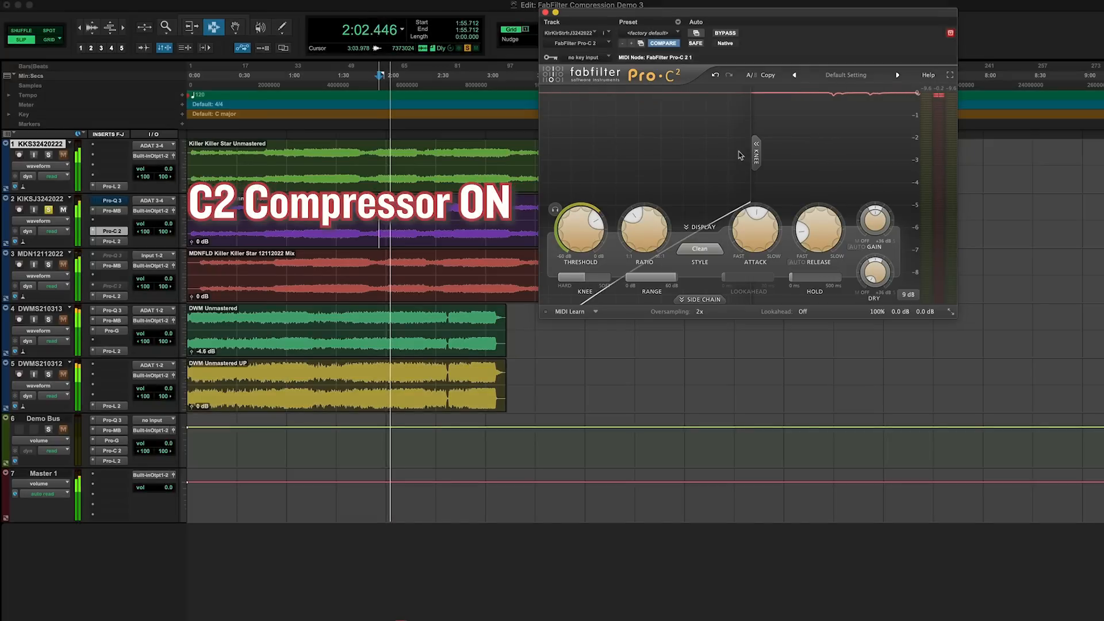
{"action": "left_click", "coordinate": [724, 33]}
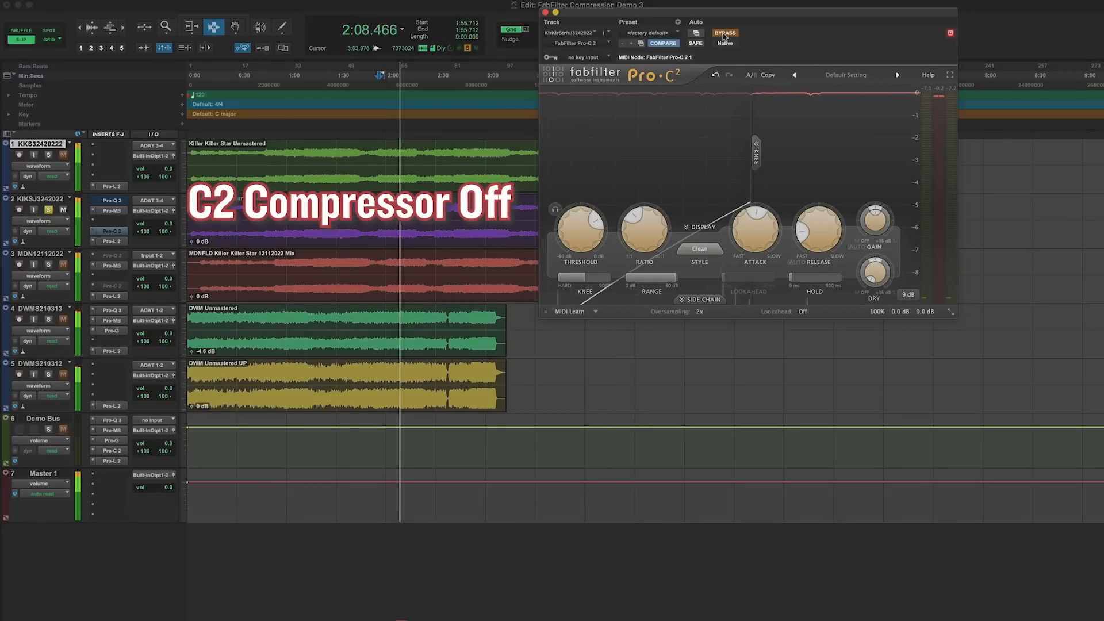
{"action": "left_click", "coordinate": [724, 34]}
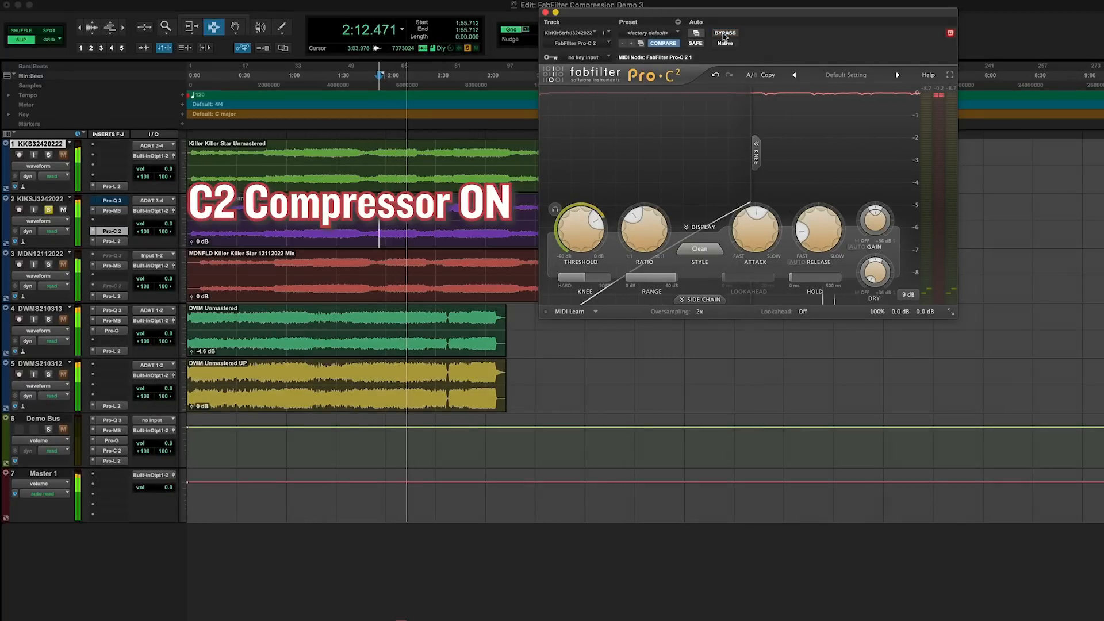
{"action": "left_click", "coordinate": [724, 33]}
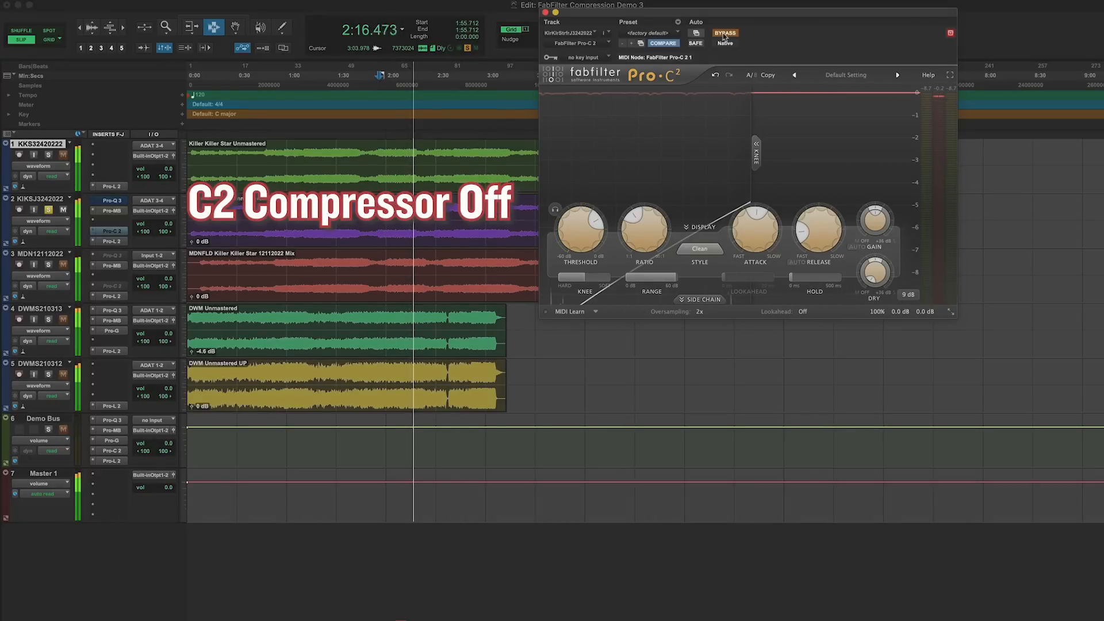
{"action": "left_click", "coordinate": [725, 34]}
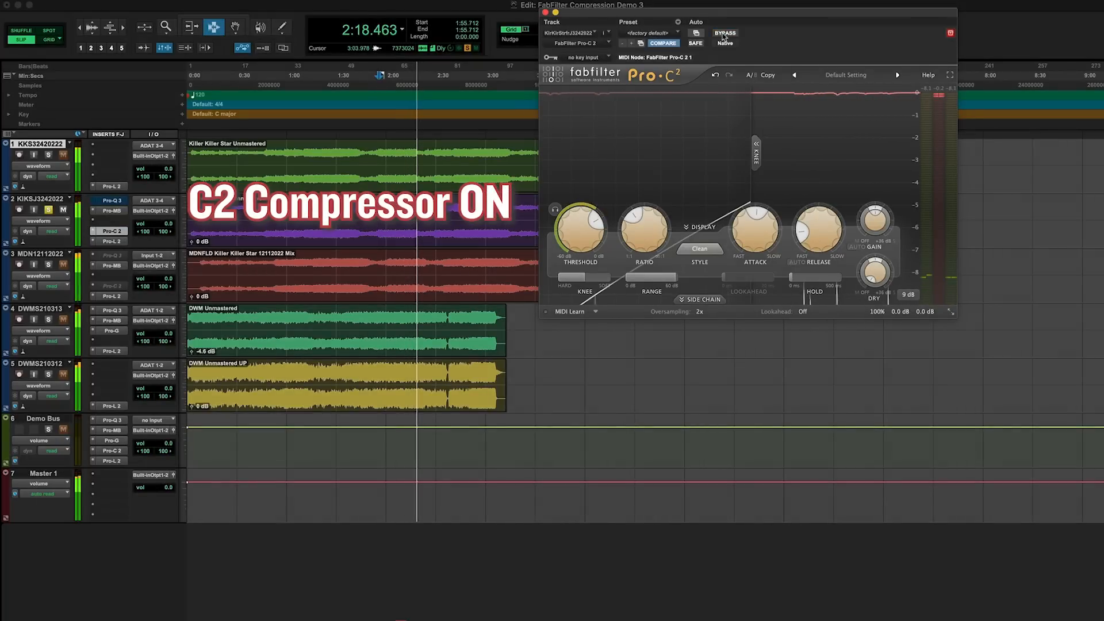
{"action": "key", "text": "space"}
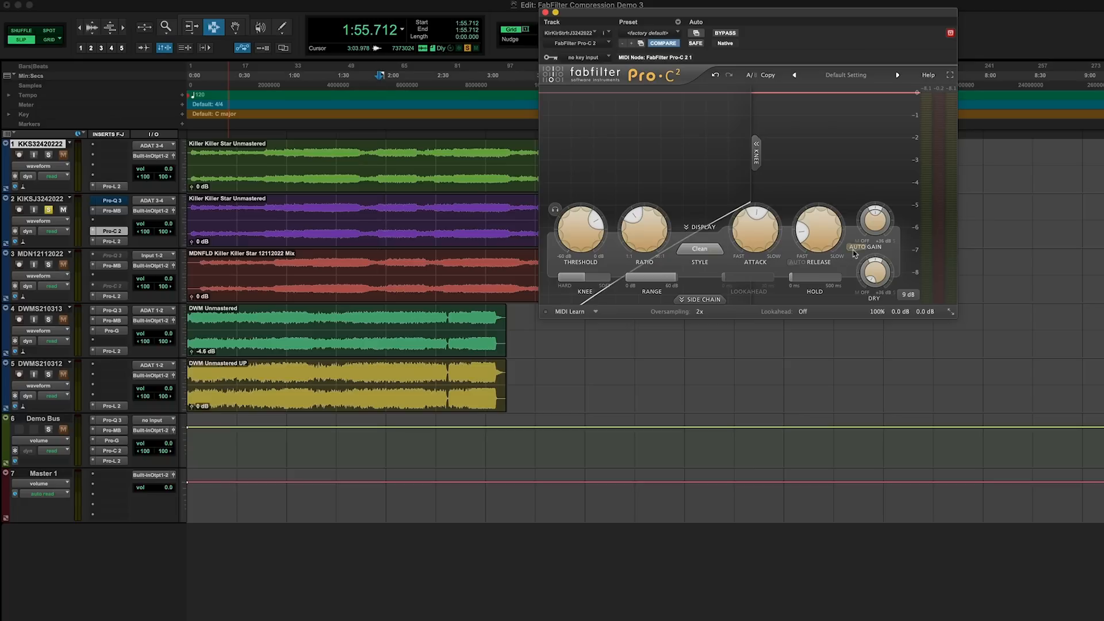
Step: Play from 1:55.712 with Pro-C 2 bypassed and activate it during playback to compare the sound with auto gain on
{"action": "left_click", "coordinate": [722, 34]}
{"action": "left_click", "coordinate": [722, 35]}
{"action": "left_click", "coordinate": [724, 35]}
{"action": "key", "text": "space"}
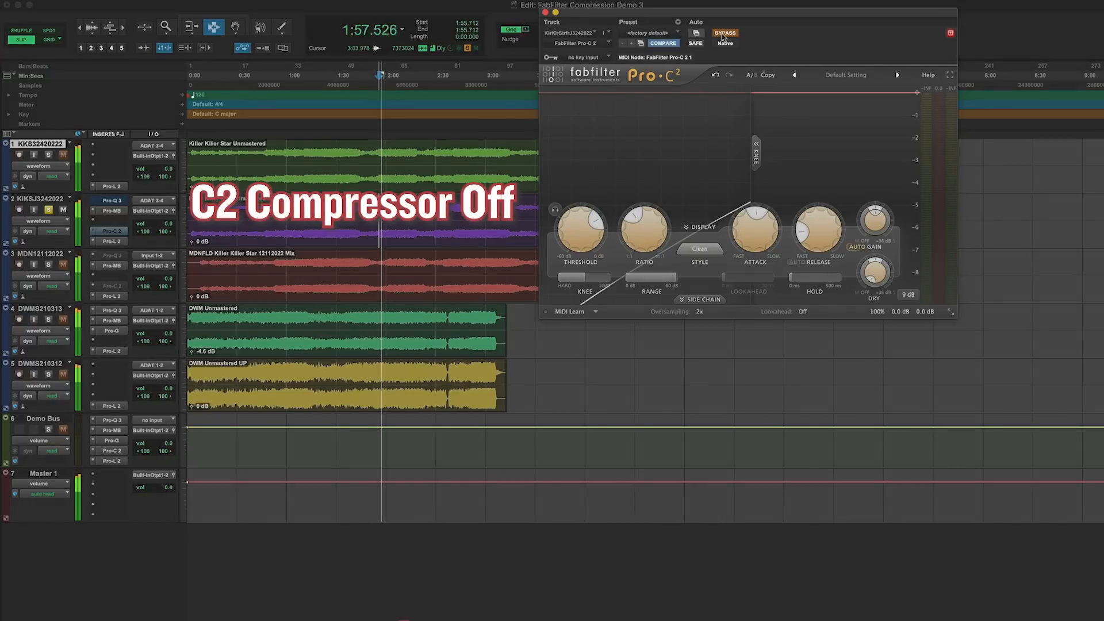
{"action": "left_click", "coordinate": [723, 34]}
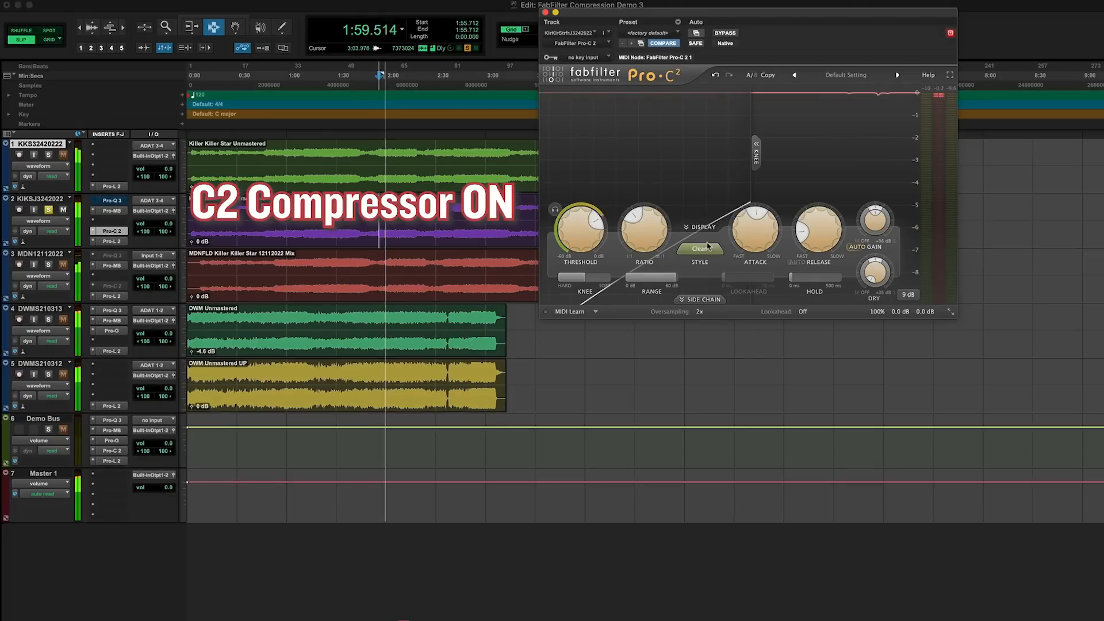
Step: Lower Pro-C 2's threshold and slow its attack during playback, then bypass the compressor and stop
{"action": "mouse_move", "coordinate": [590, 230]}
{"action": "scroll", "coordinate": [589, 230], "scroll_direction": "down", "scroll_amount": 5}
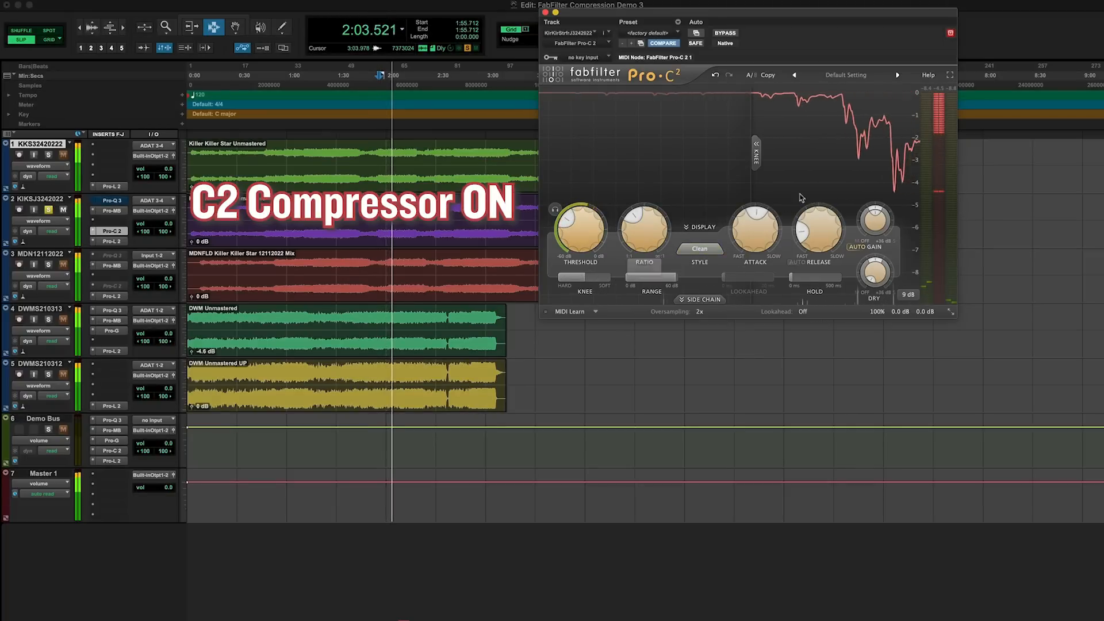
{"action": "mouse_move", "coordinate": [750, 242]}
{"action": "scroll", "coordinate": [751, 242], "scroll_direction": "up", "scroll_amount": 1}
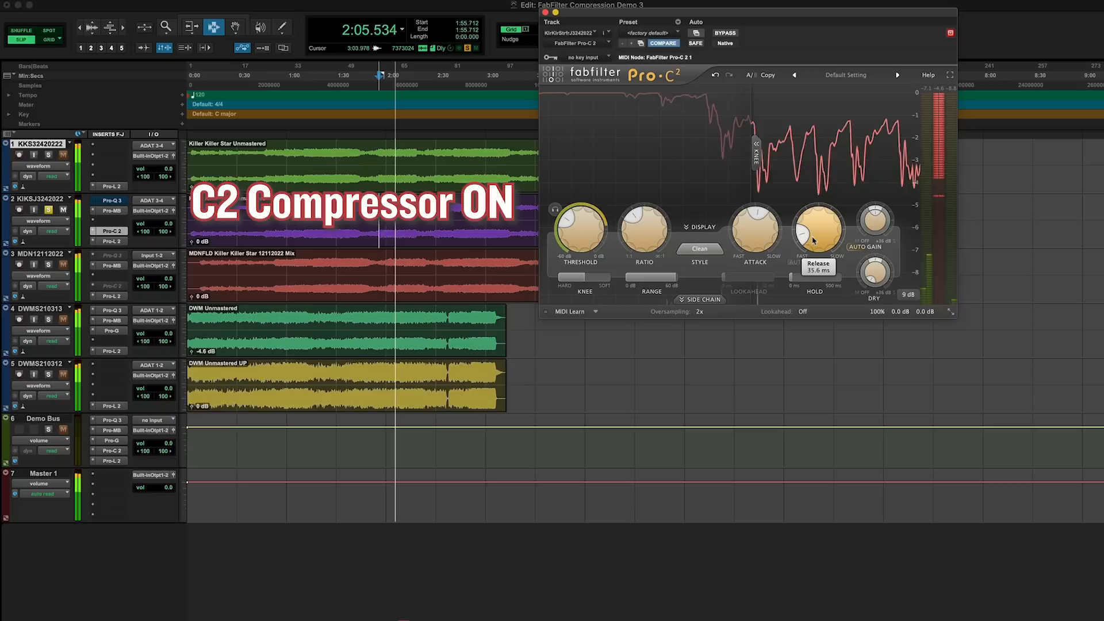
{"action": "left_click", "coordinate": [726, 34]}
{"action": "key", "text": "space"}
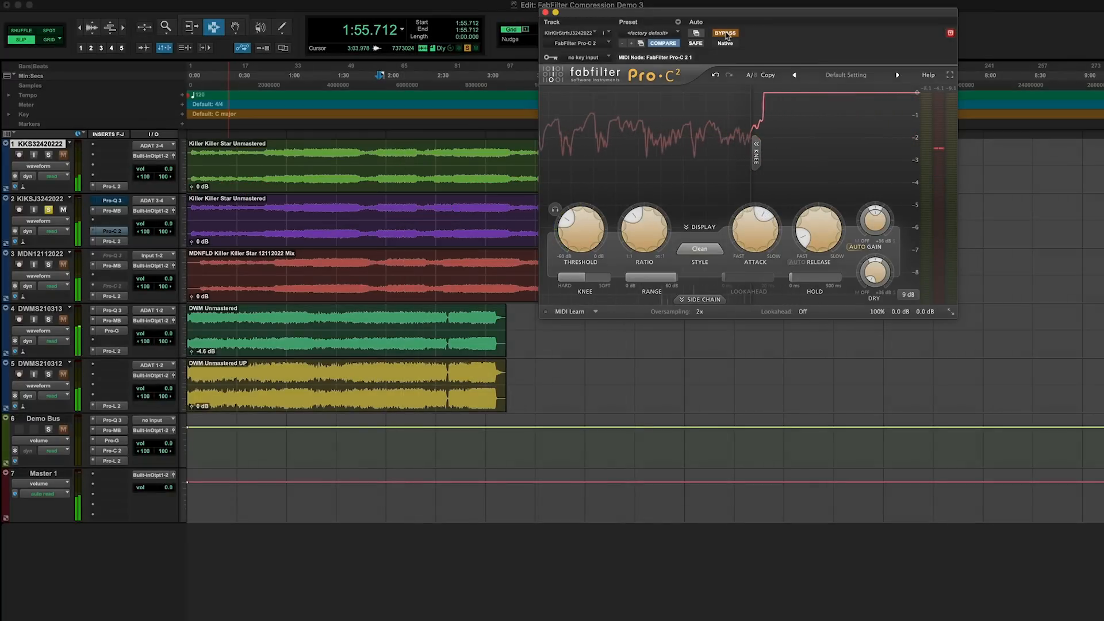
Step: Play from 1:55.712 while switching Pro-C 2 from bypassed to active, stop playback, and check the compressor's ratio
{"action": "key", "text": "space"}
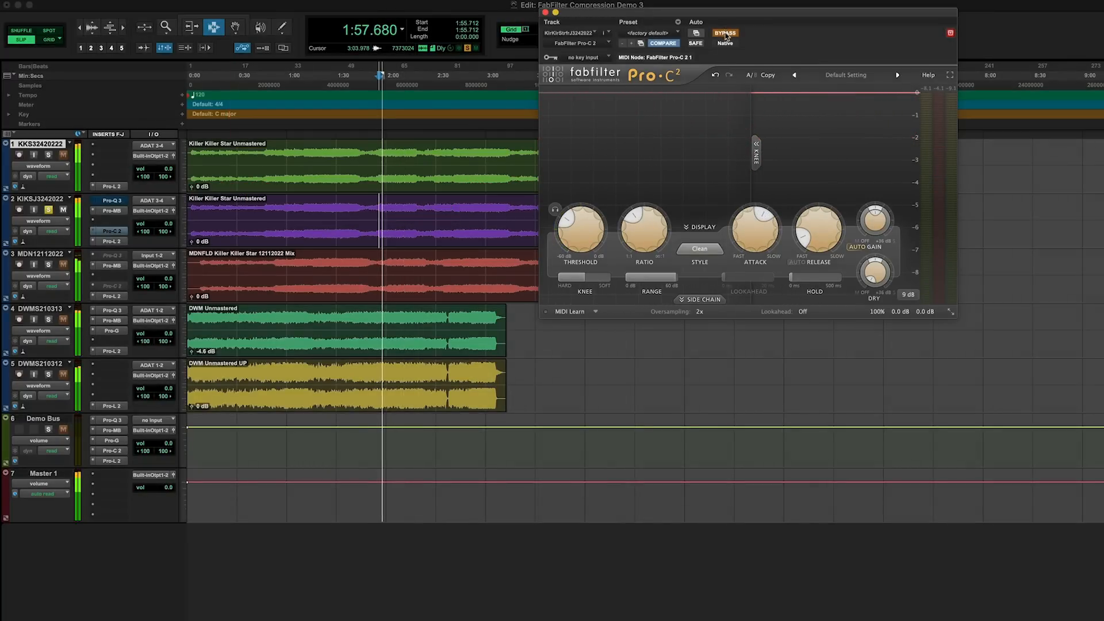
{"action": "left_click", "coordinate": [732, 35]}
{"action": "key", "text": "space"}
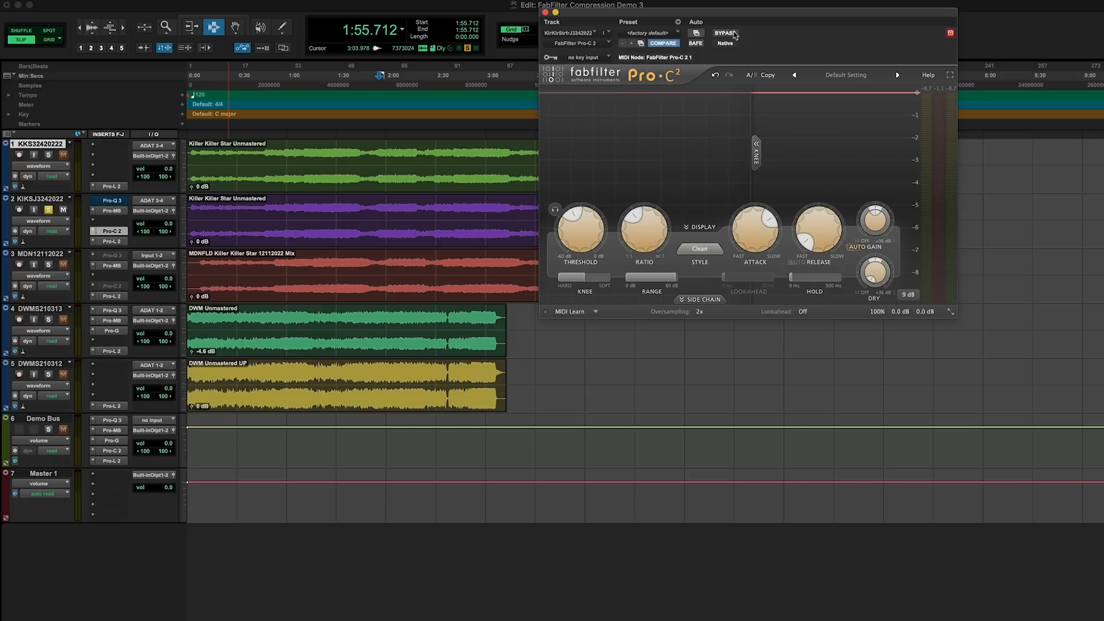
{"action": "mouse_move", "coordinate": [639, 239]}
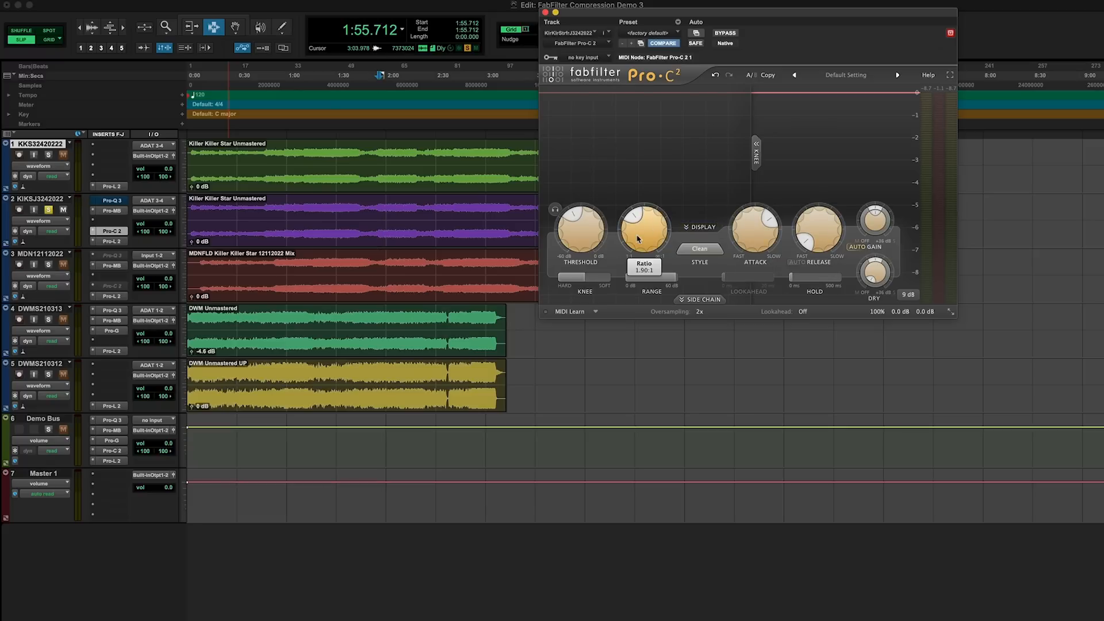
Step: Play from 1:55.712 with Pro-C 2 bypassed, activate it, and alternate its A/B settings to compare fast and slow compression
{"action": "left_click", "coordinate": [726, 35]}
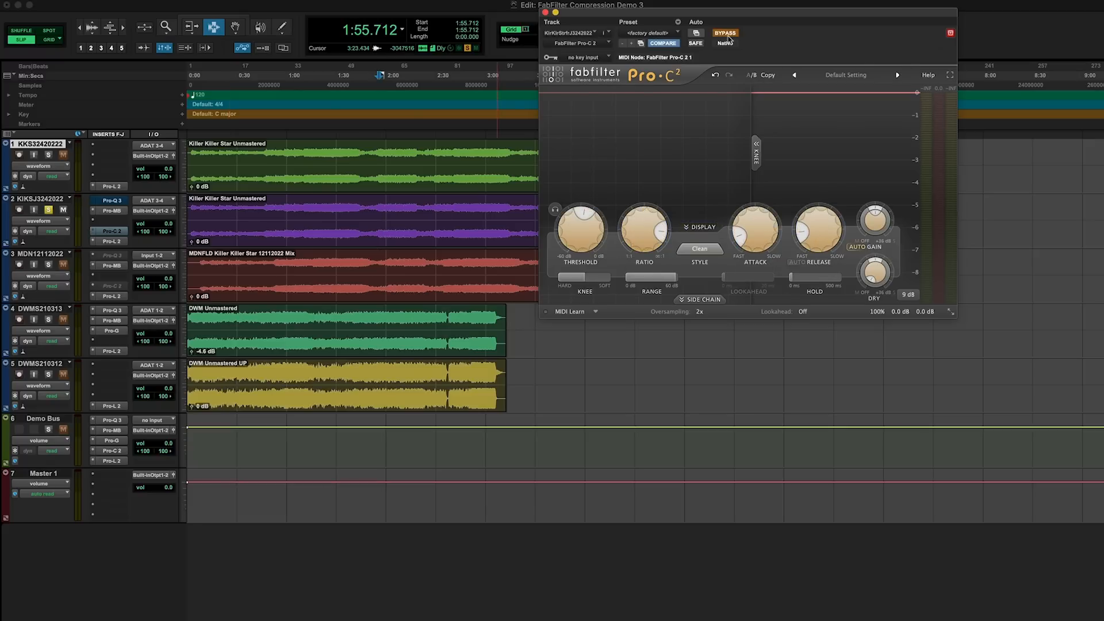
{"action": "key", "text": "space"}
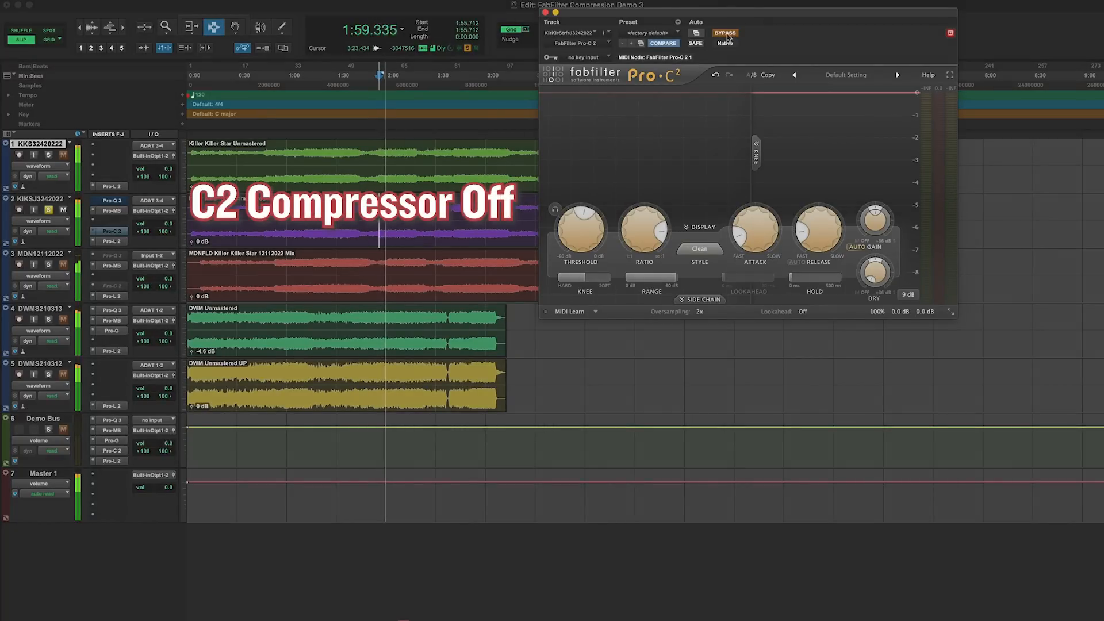
{"action": "left_click", "coordinate": [726, 32]}
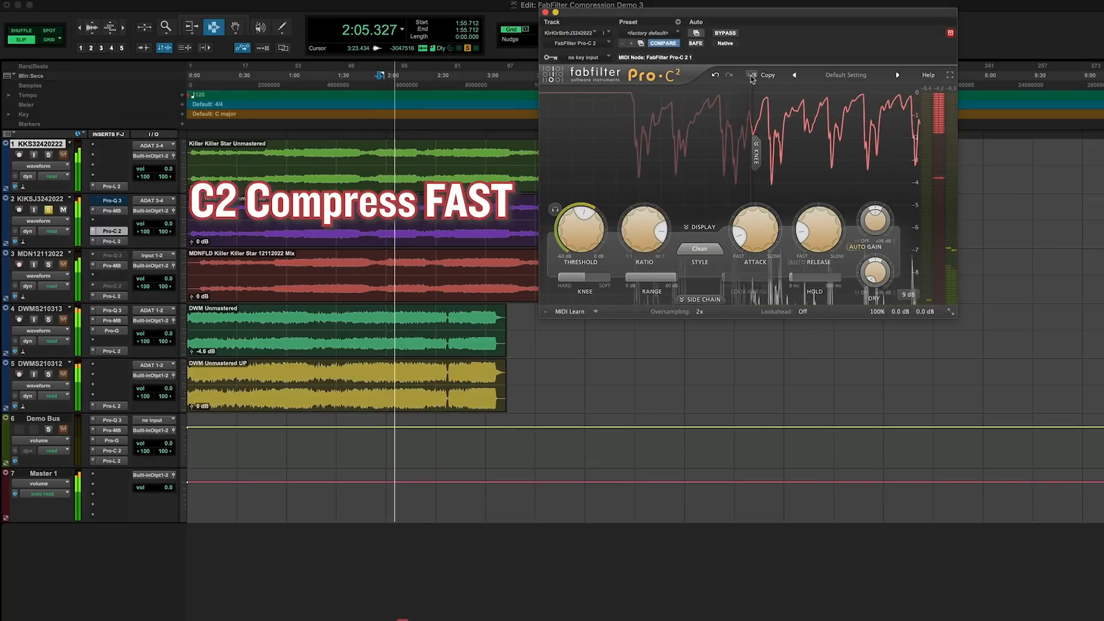
{"action": "left_click", "coordinate": [752, 75]}
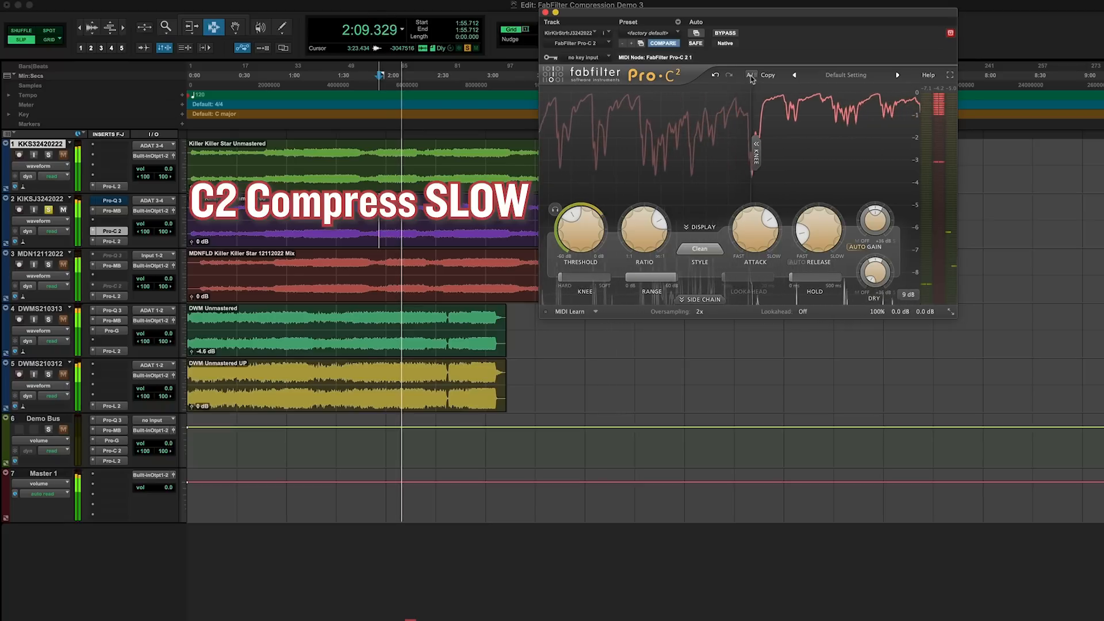
{"action": "left_click", "coordinate": [752, 76]}
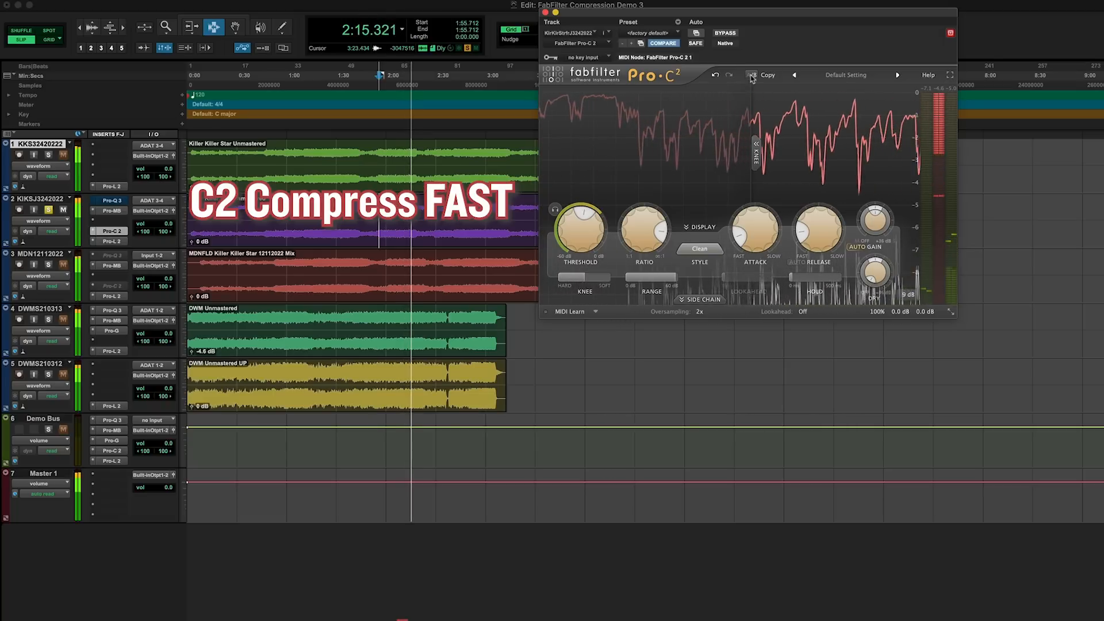
{"action": "left_click", "coordinate": [752, 75]}
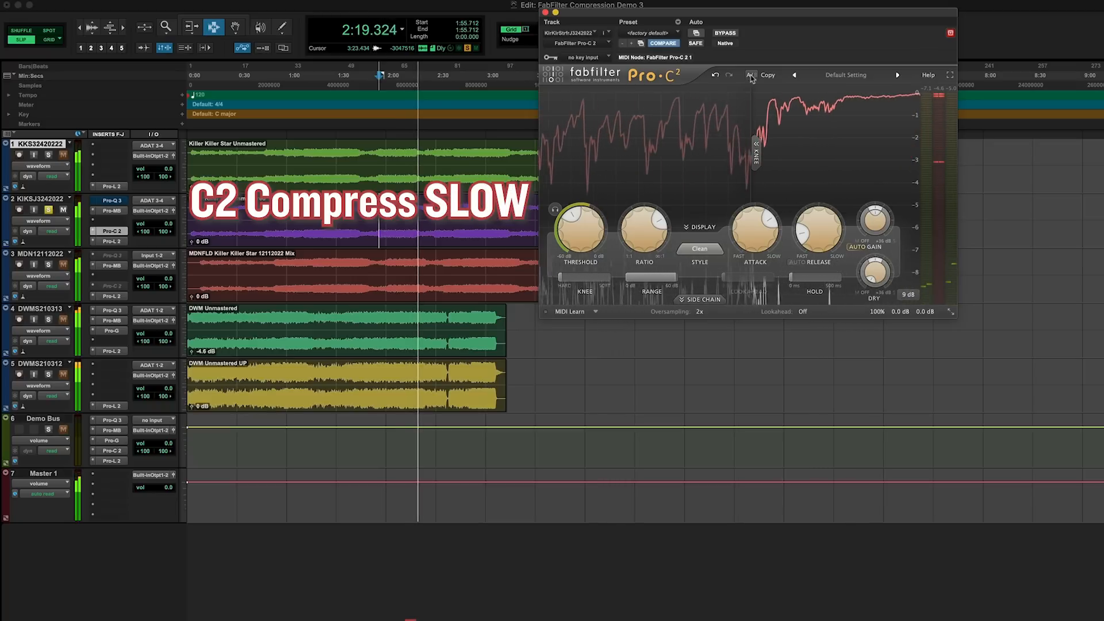
{"action": "left_click", "coordinate": [752, 76]}
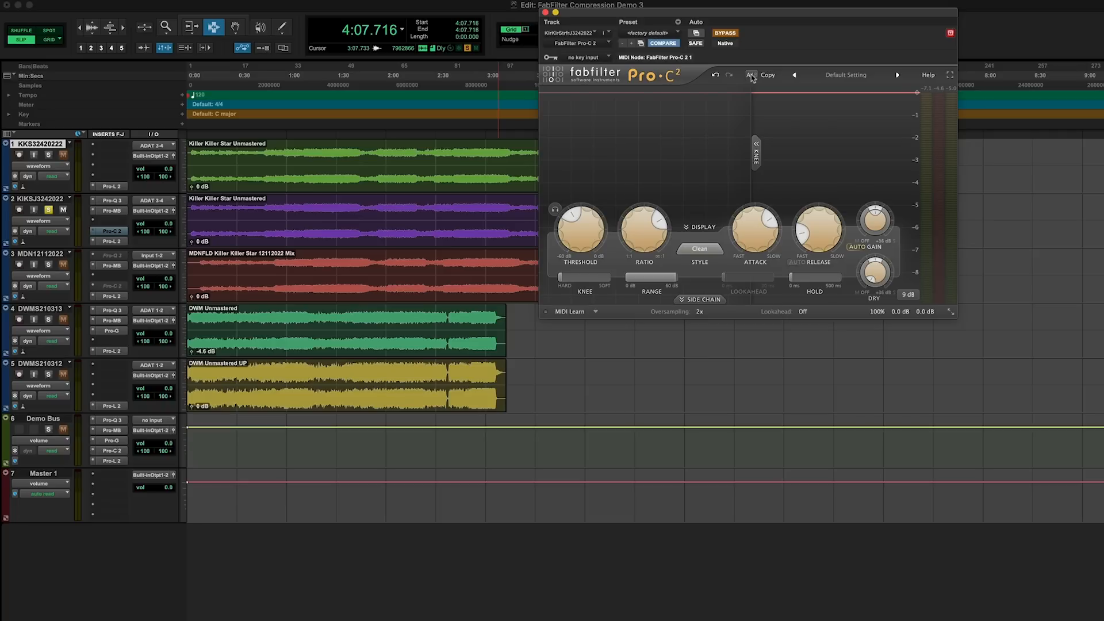
Step: Place the playhead at 3:21.728 on the third track
{"action": "left_click", "coordinate": [521, 276]}
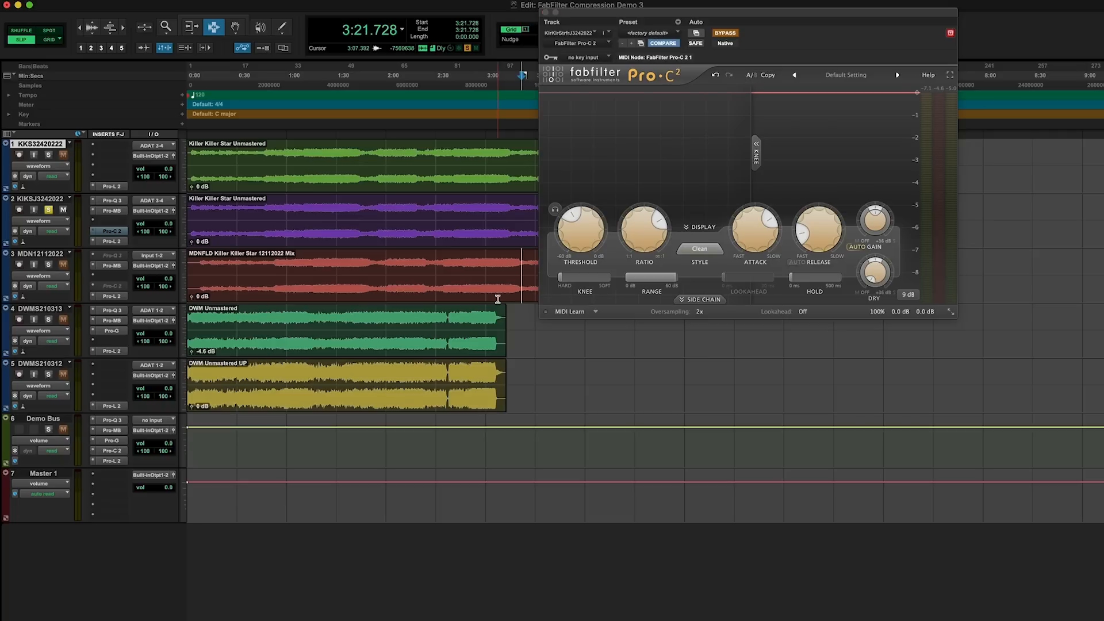